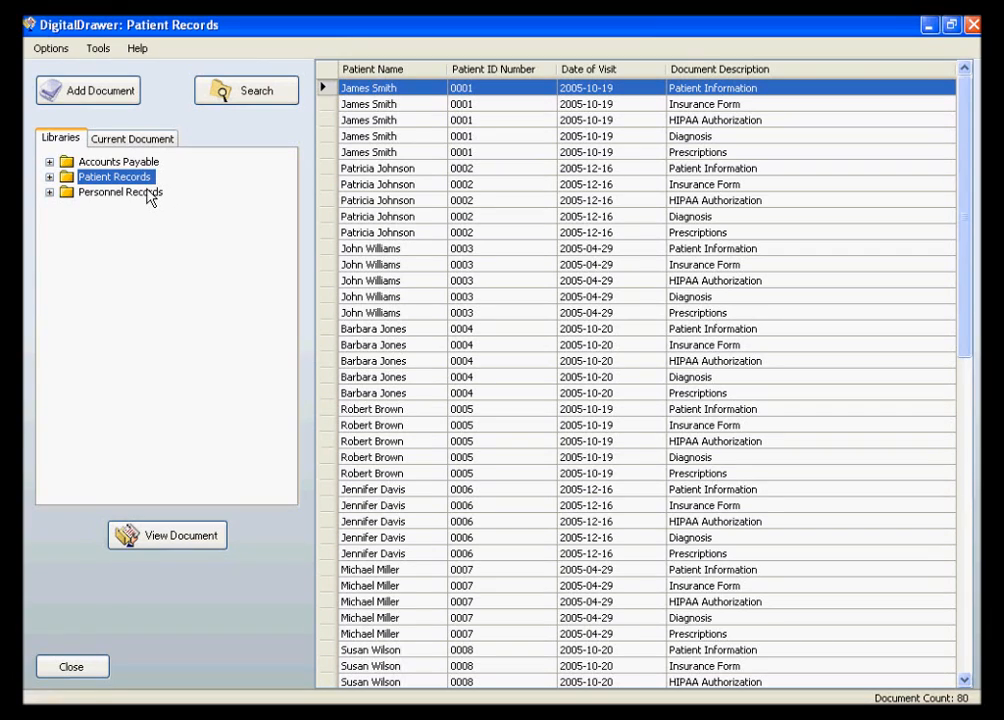
View the document lists of the Personnel Records and Accounts Payable libraries, finishing on the Patient Records library
{"action": "left_click", "coordinate": [147, 195]}
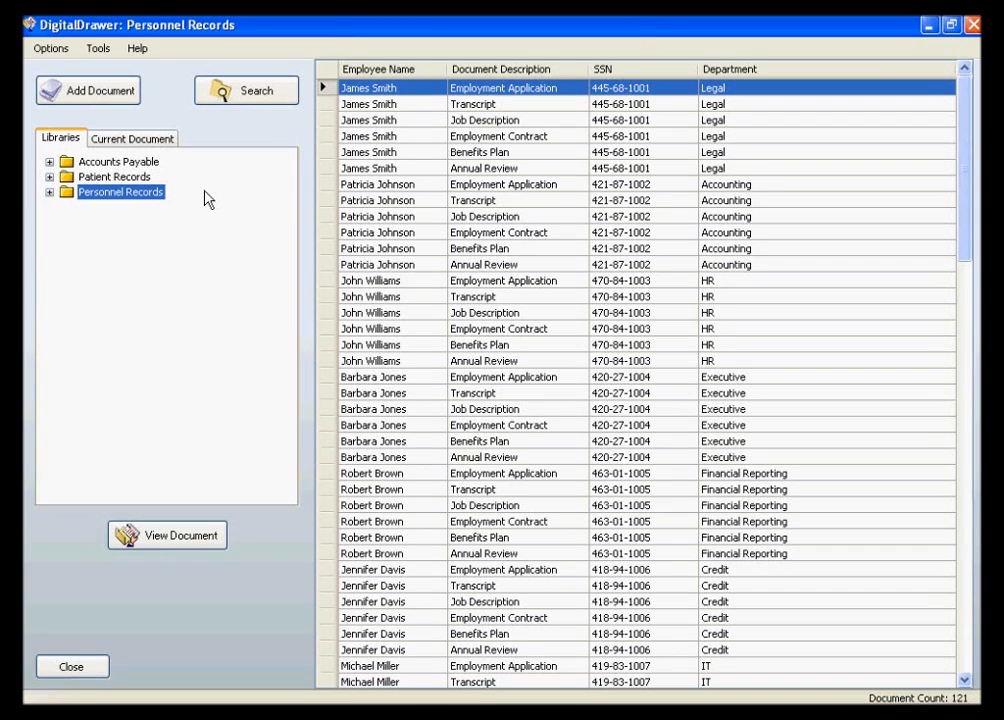
{"action": "left_click", "coordinate": [151, 162]}
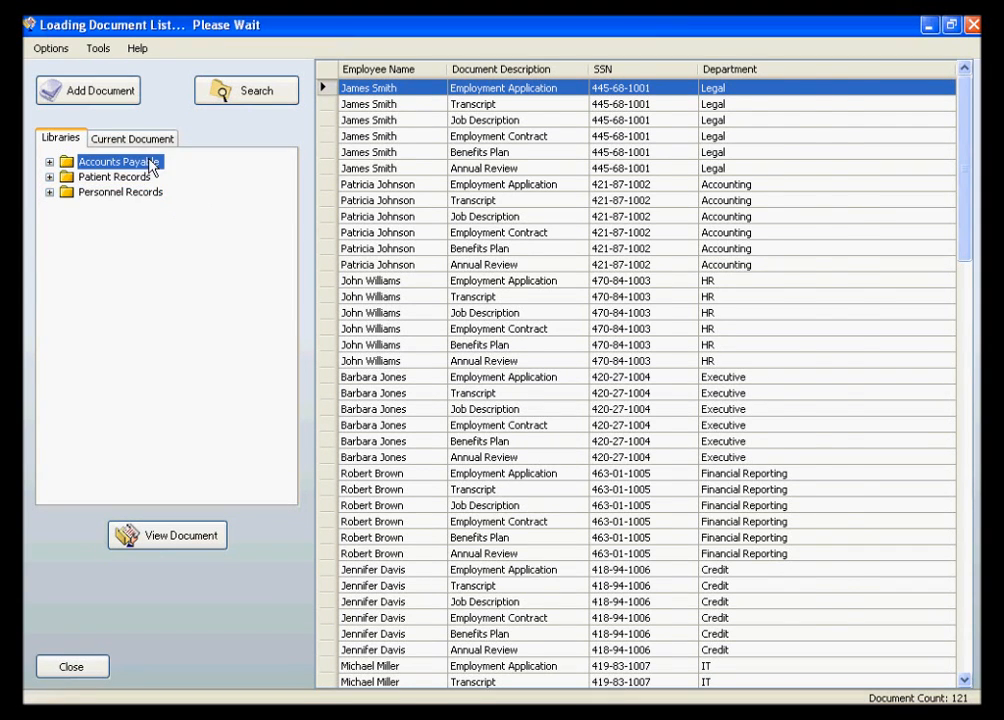
{"action": "left_click", "coordinate": [146, 179]}
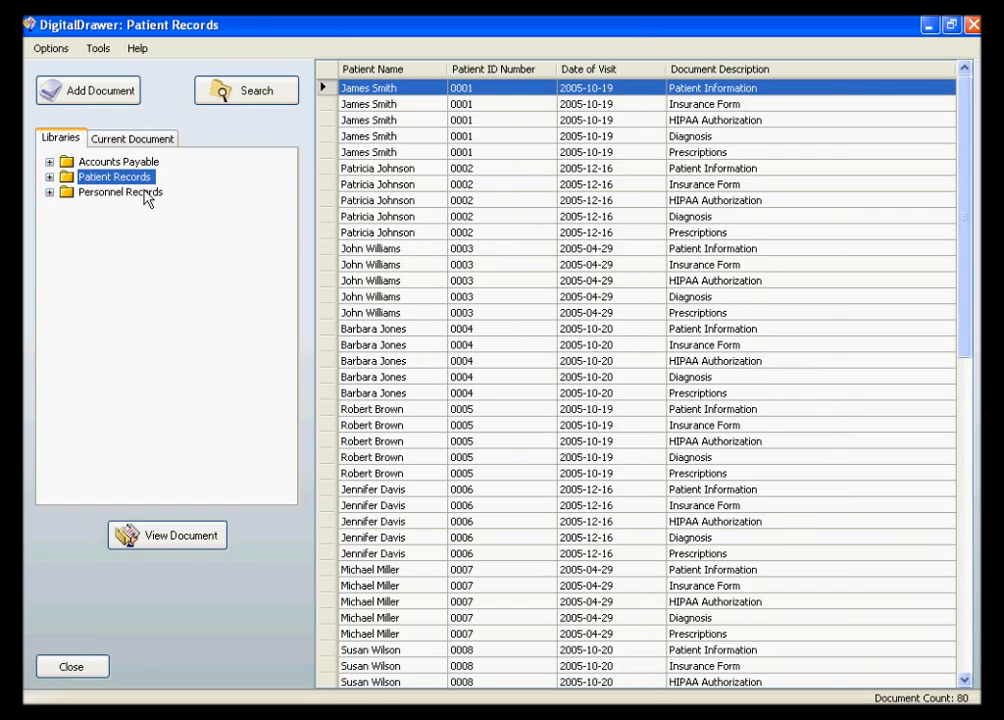
{"action": "left_click", "coordinate": [146, 195]}
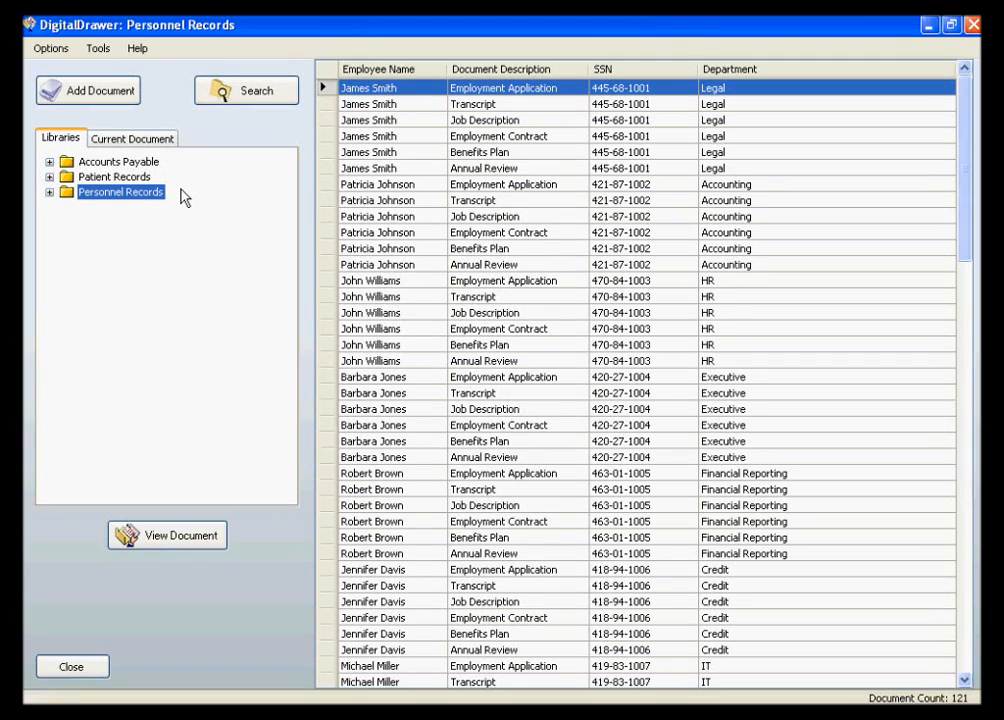
{"action": "left_click", "coordinate": [143, 180]}
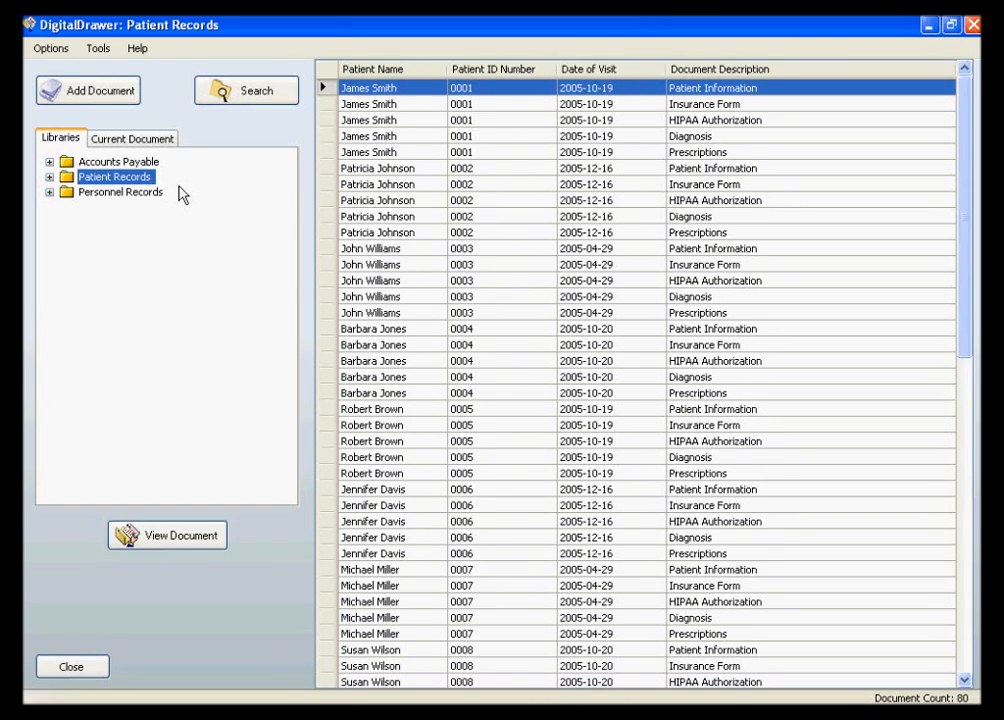
Open the second patient's HIPAA Authorization from the Patient Records list to view it, and close the document viewer
{"action": "left_click", "coordinate": [385, 201]}
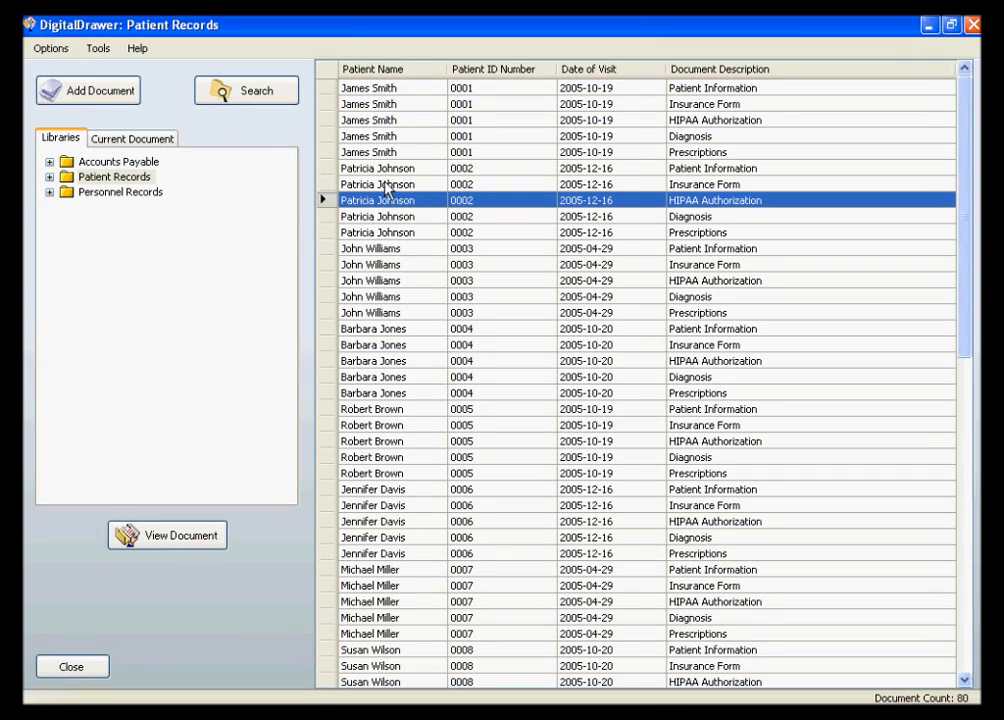
{"action": "left_click", "coordinate": [384, 185]}
{"action": "left_click", "coordinate": [385, 169]}
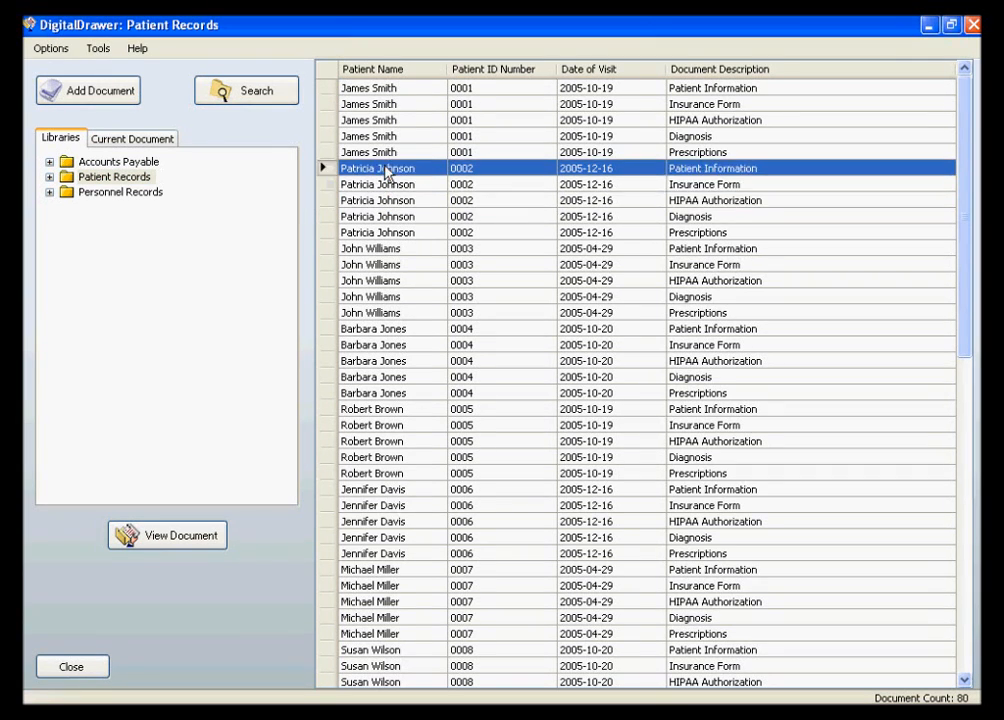
{"action": "left_click", "coordinate": [385, 201]}
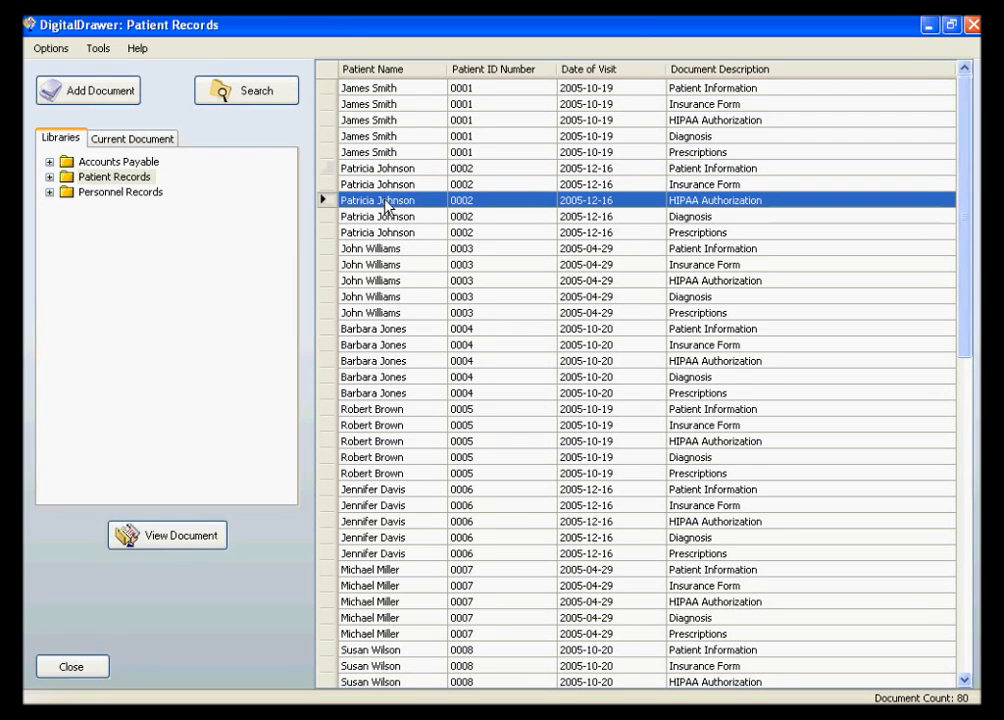
{"action": "double_click", "coordinate": [386, 203]}
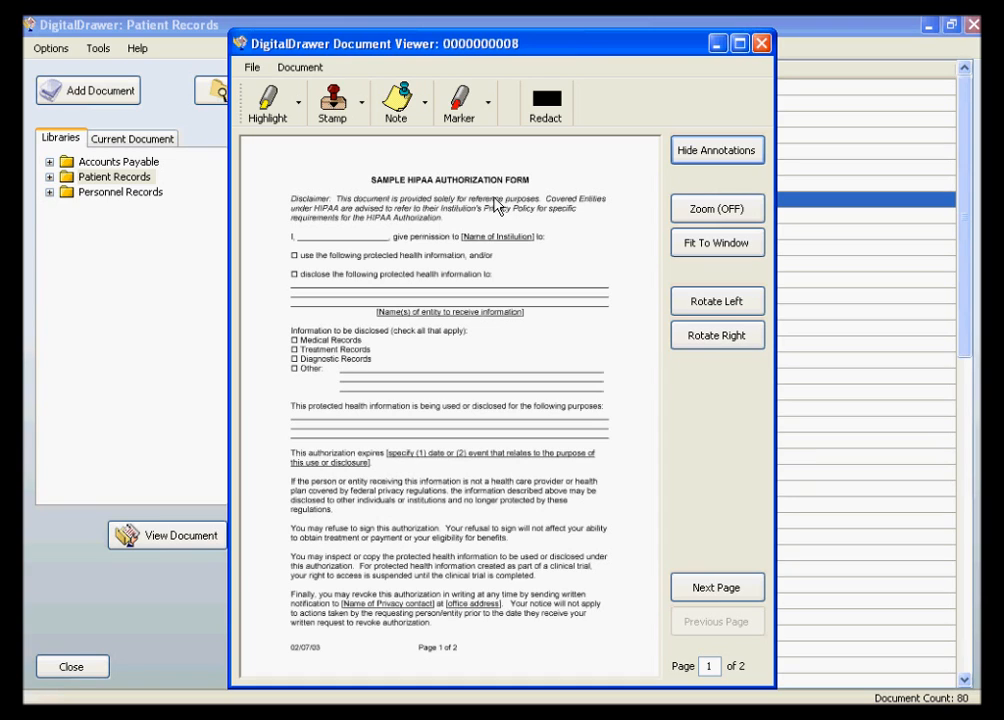
{"action": "left_click", "coordinate": [760, 43]}
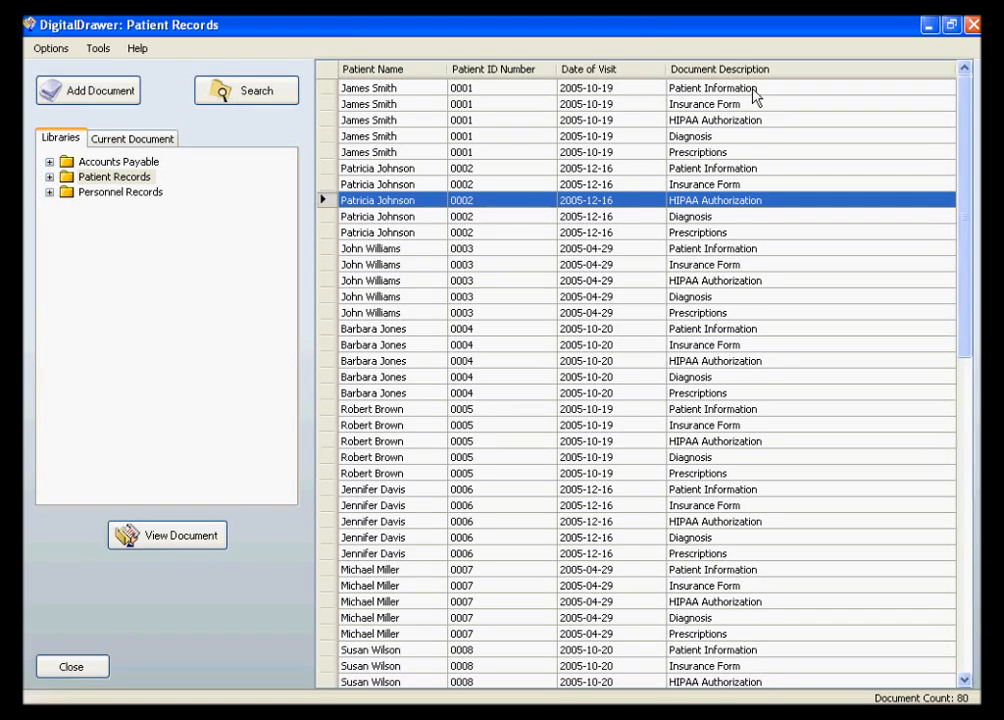
Sort the Patient Records documents by Document Description in descending order and look through the sorted list
{"action": "left_click", "coordinate": [778, 70]}
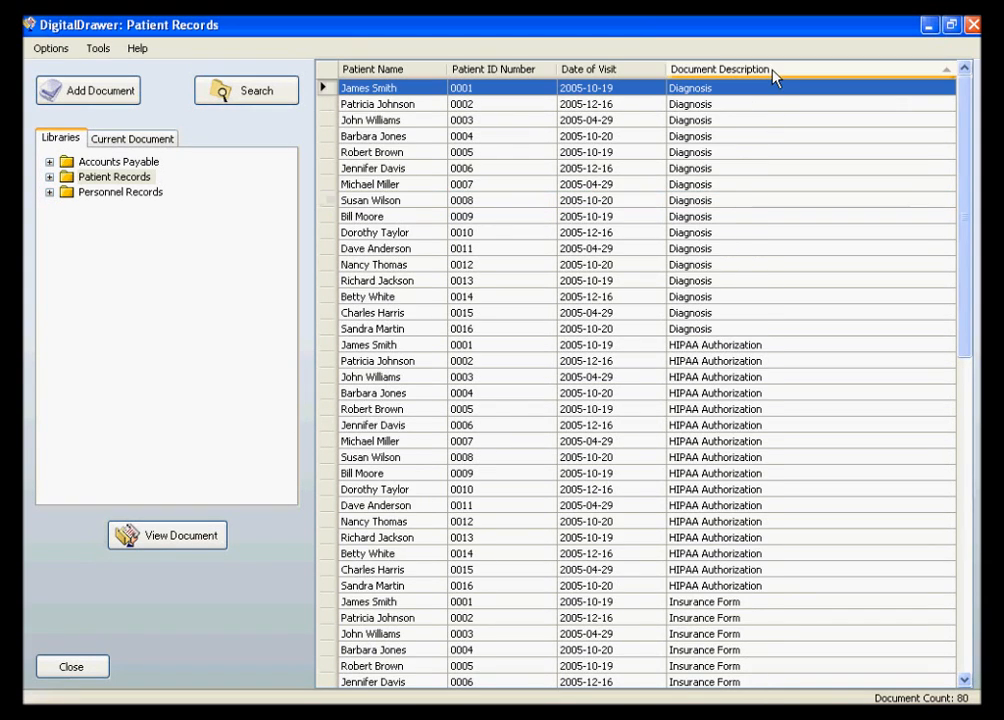
{"action": "left_click", "coordinate": [779, 70]}
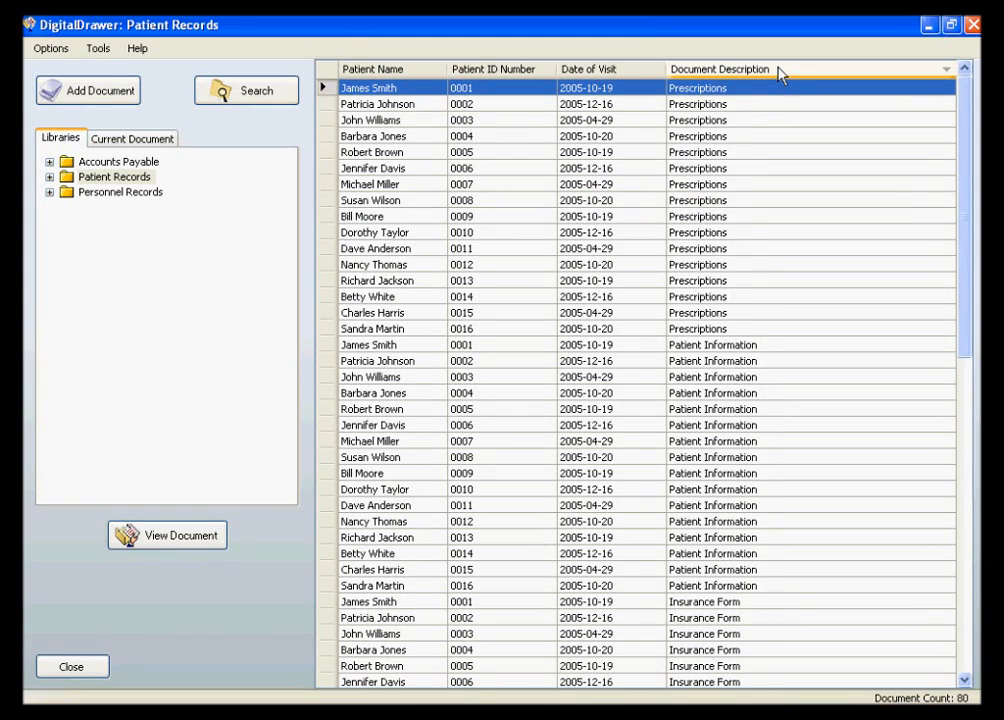
{"action": "left_click_drag", "start_coordinate": [964, 123], "coordinate": [959, 332]}
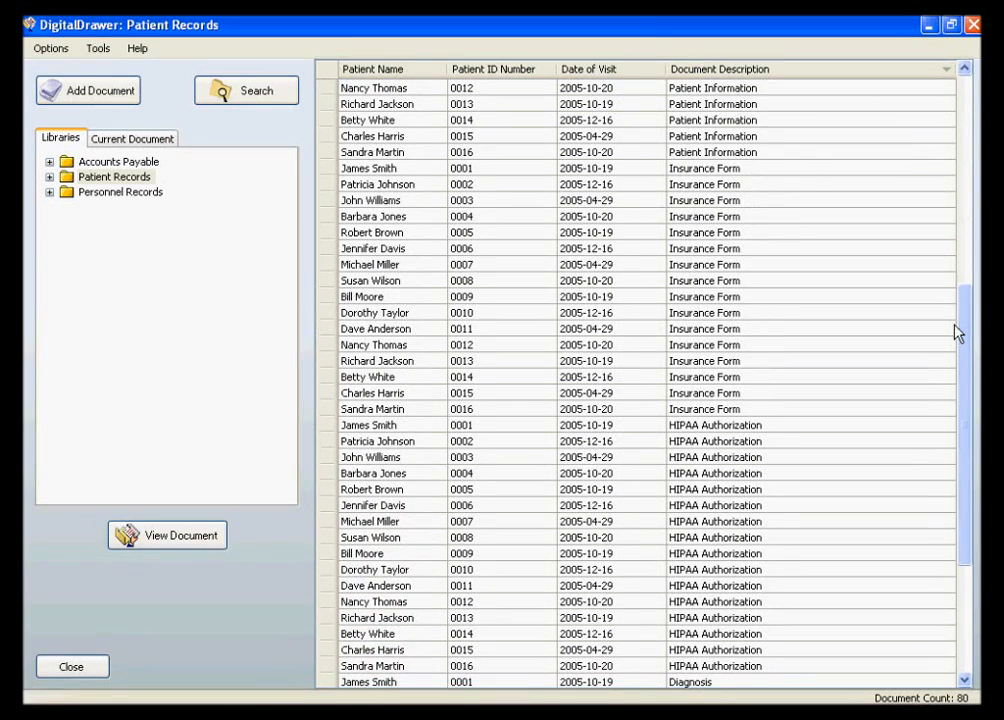
Browse the Patient Records library tree to the third patient's 2005-10-19 visit and show its Patient Information document
{"action": "left_click", "coordinate": [50, 177]}
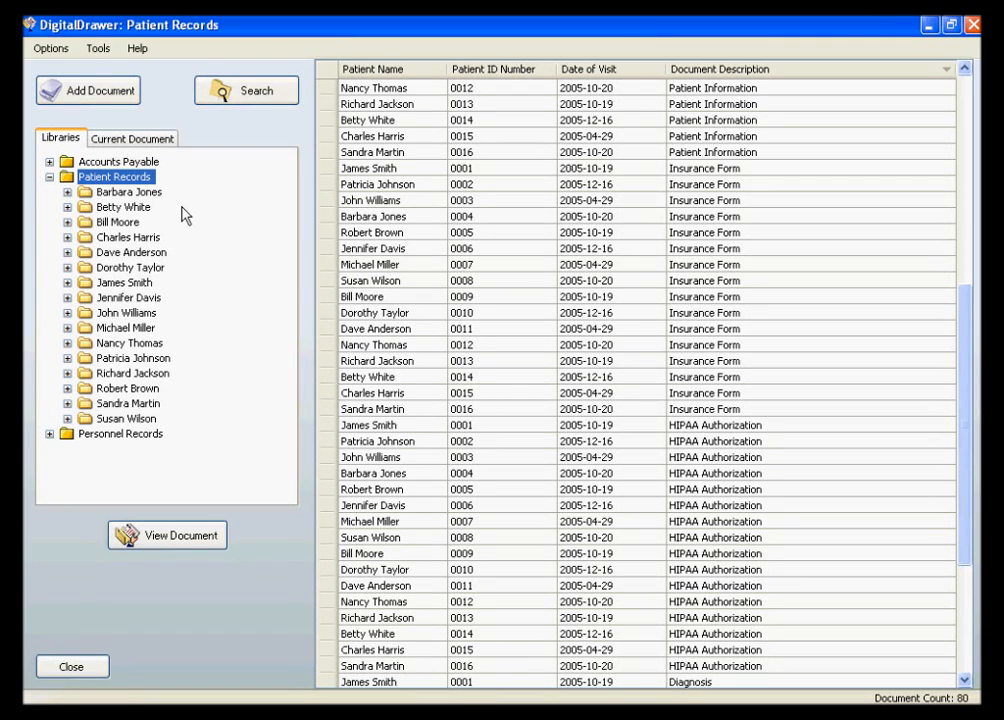
{"action": "left_click", "coordinate": [125, 222]}
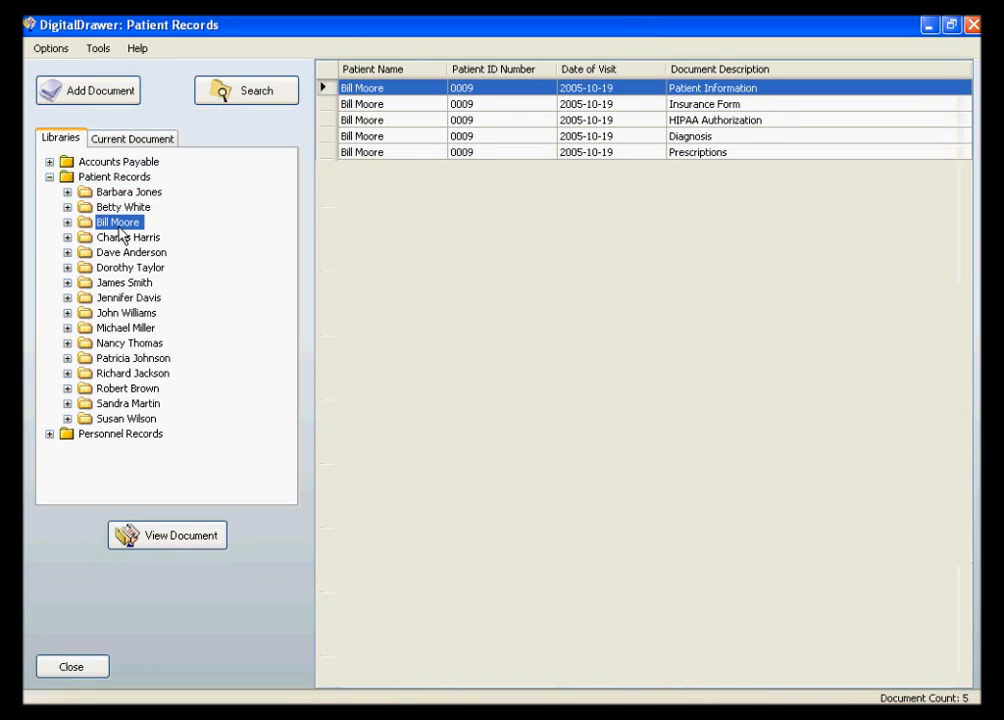
{"action": "left_click", "coordinate": [667, 89]}
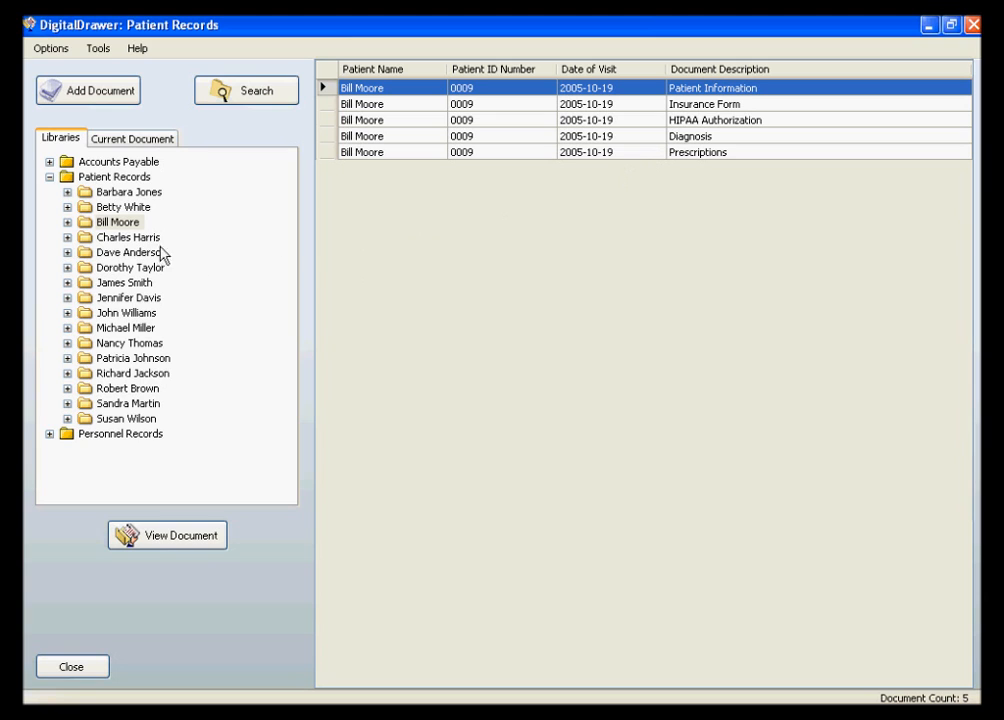
{"action": "left_click", "coordinate": [67, 222]}
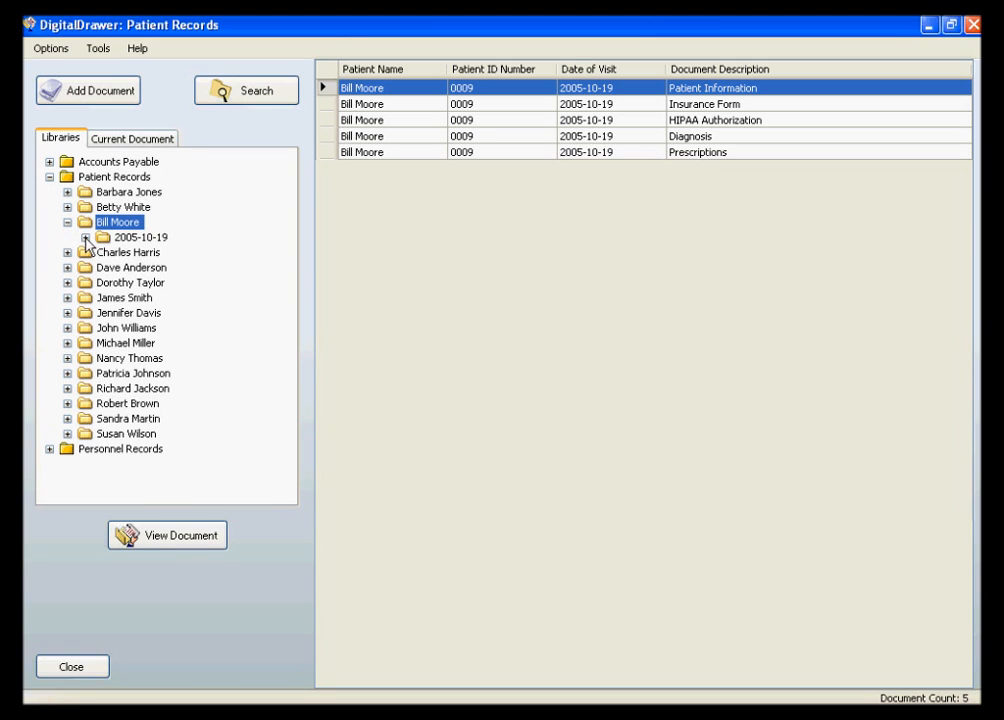
{"action": "left_click", "coordinate": [85, 237]}
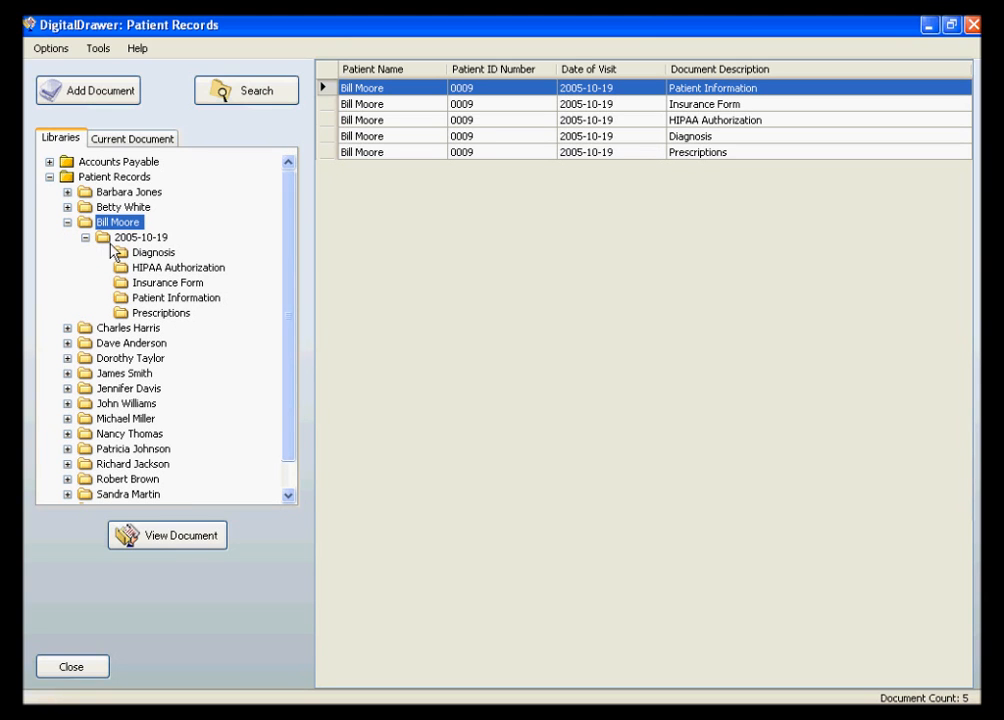
{"action": "left_click", "coordinate": [163, 297]}
{"action": "left_click", "coordinate": [404, 91]}
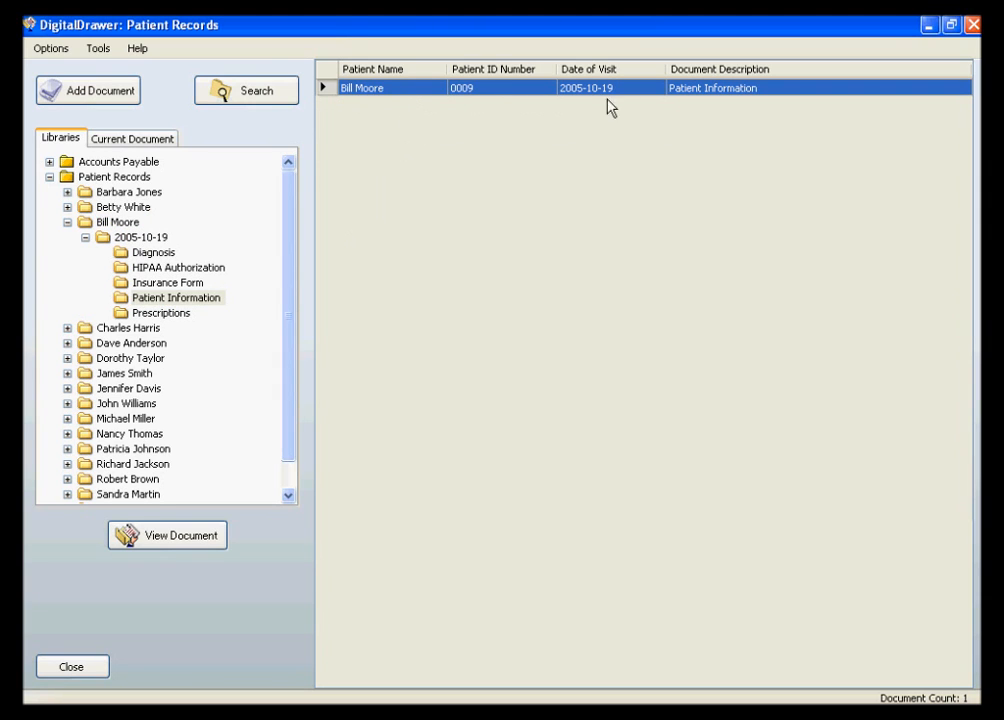
Bring up the document search form for the Patient Records library
{"action": "left_click", "coordinate": [285, 99]}
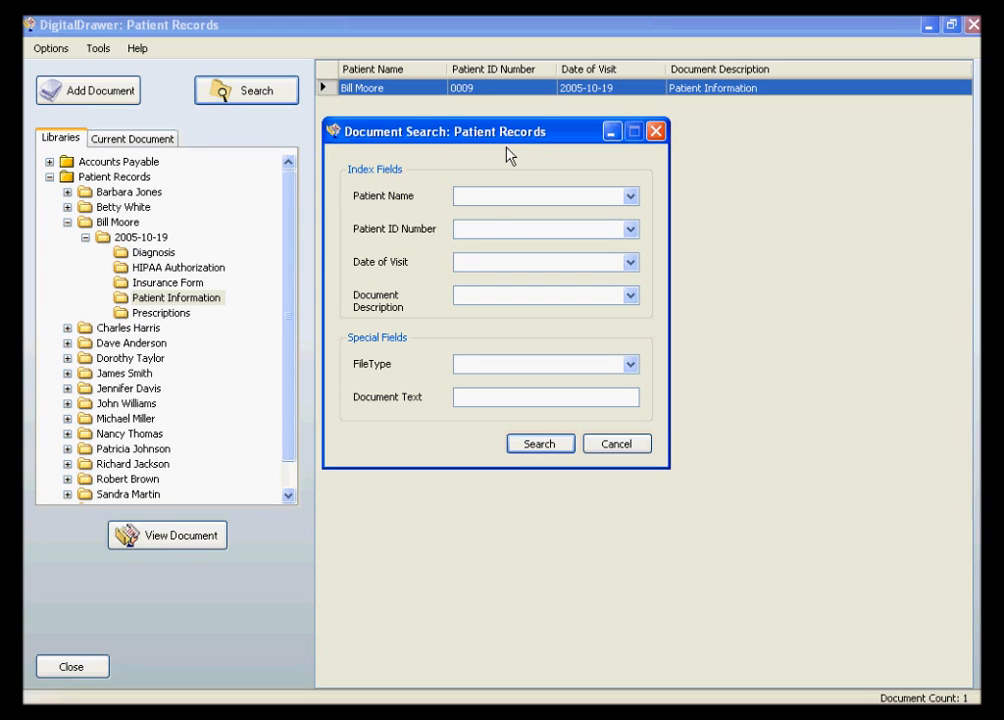
{"action": "type", "text": "Bil"}
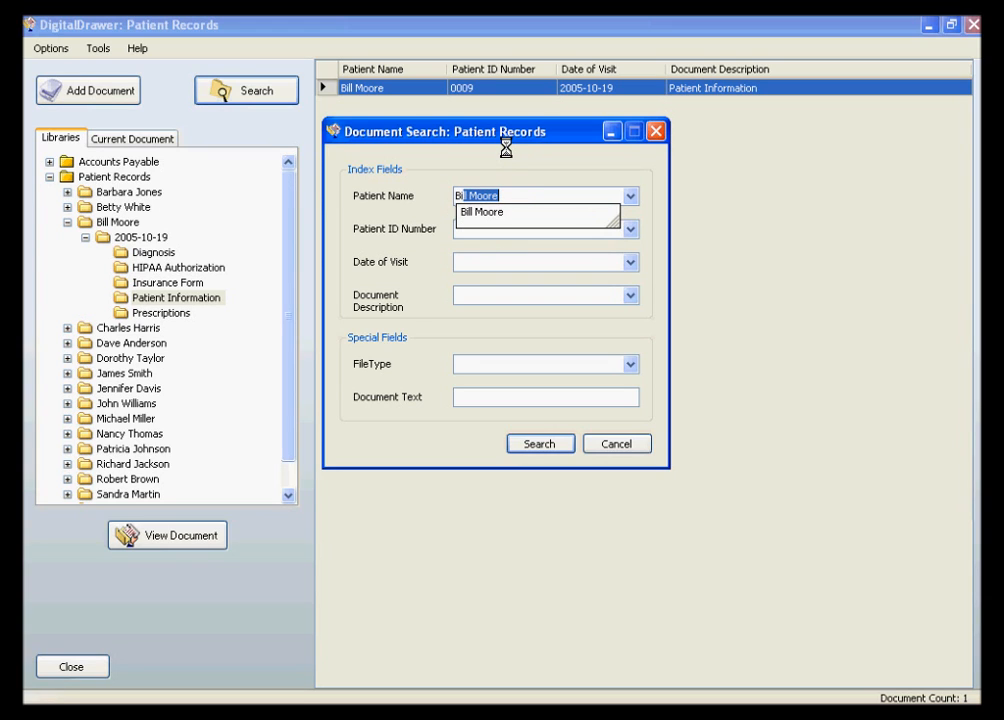
{"action": "key", "text": "BackSpace"}
{"action": "key", "text": "BackSpace"}
{"action": "key", "text": "BackSpace"}
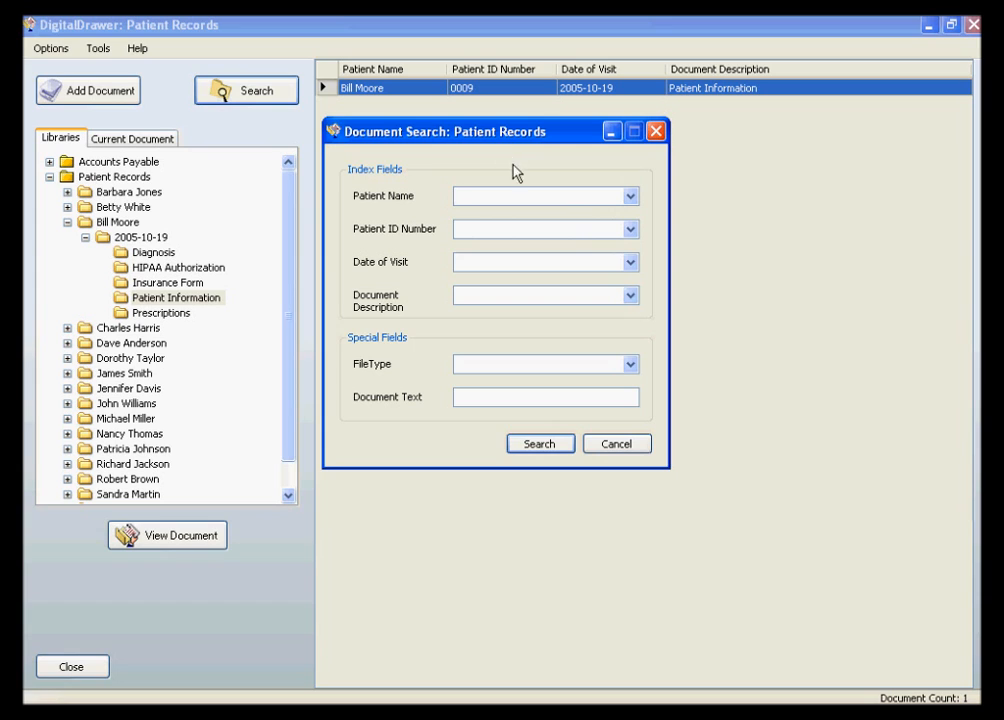
{"action": "left_click", "coordinate": [630, 196]}
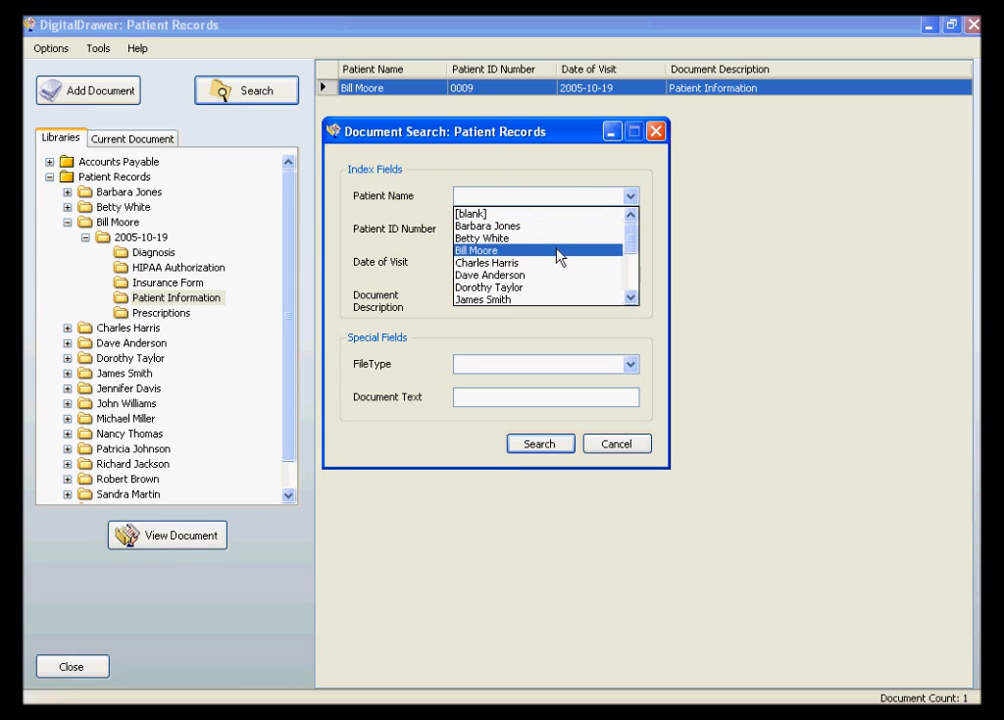
{"action": "left_click", "coordinate": [540, 196]}
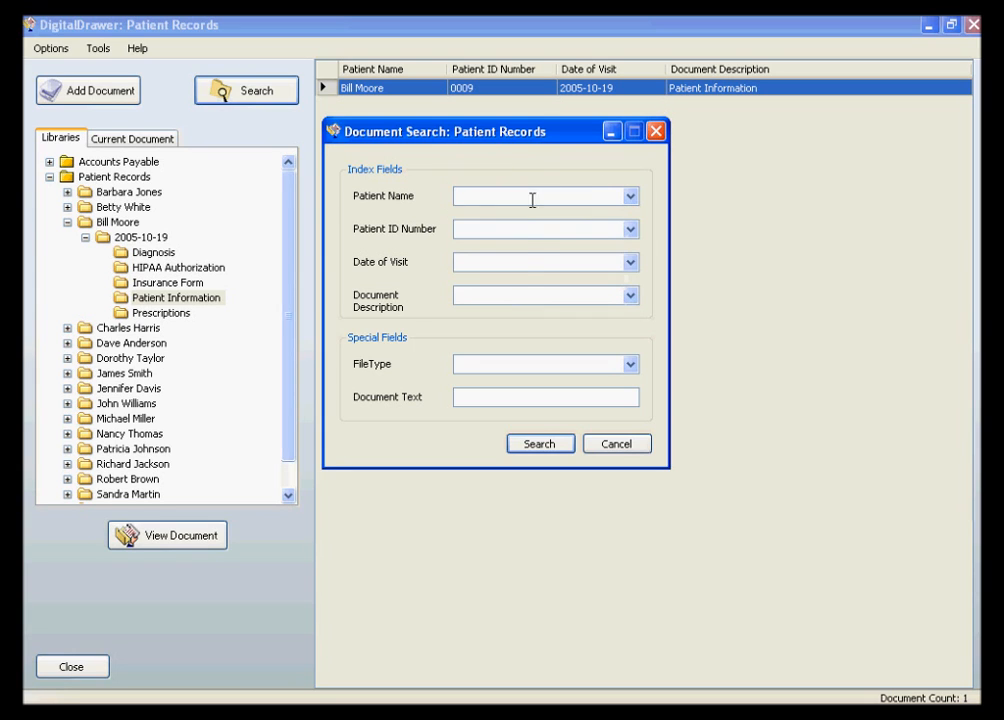
Search Patient Records for all documents whose Document Description is Insurance Form
{"action": "left_click", "coordinate": [631, 296]}
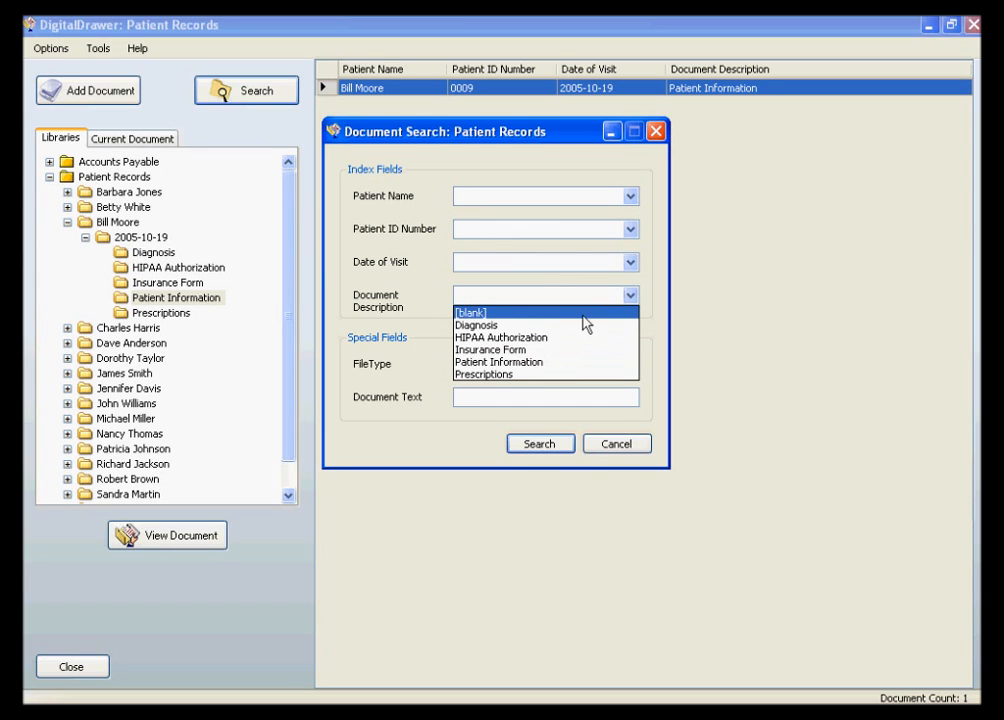
{"action": "left_click", "coordinate": [536, 350]}
{"action": "left_click", "coordinate": [536, 445]}
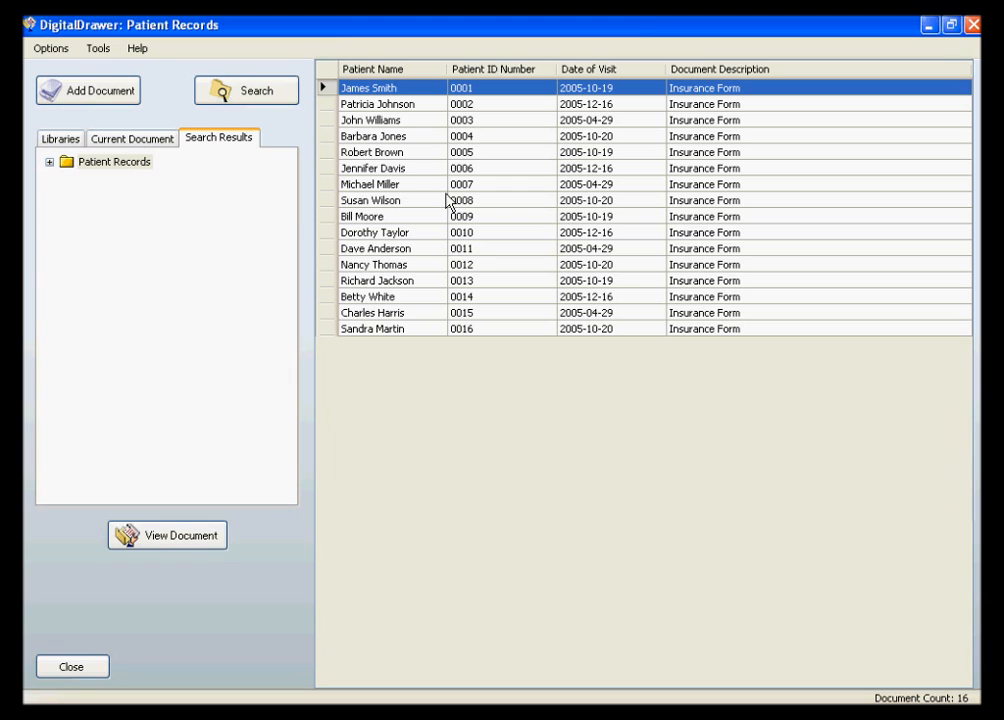
Bring up the document search form again to view its special fields, and cancel it without searching
{"action": "left_click", "coordinate": [292, 100]}
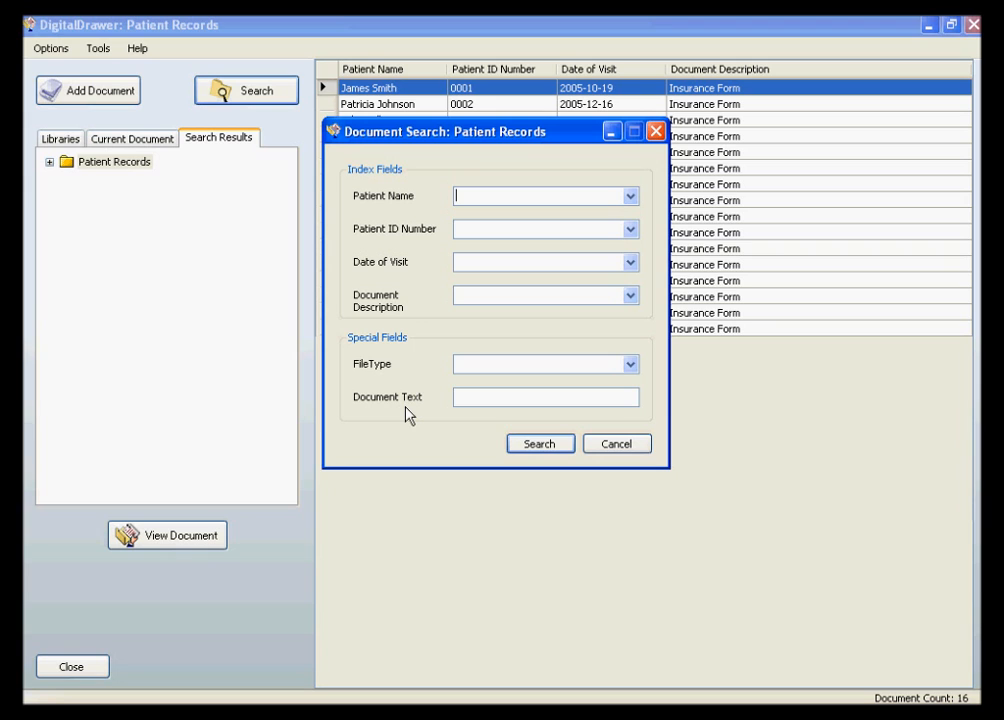
{"action": "left_click", "coordinate": [612, 444]}
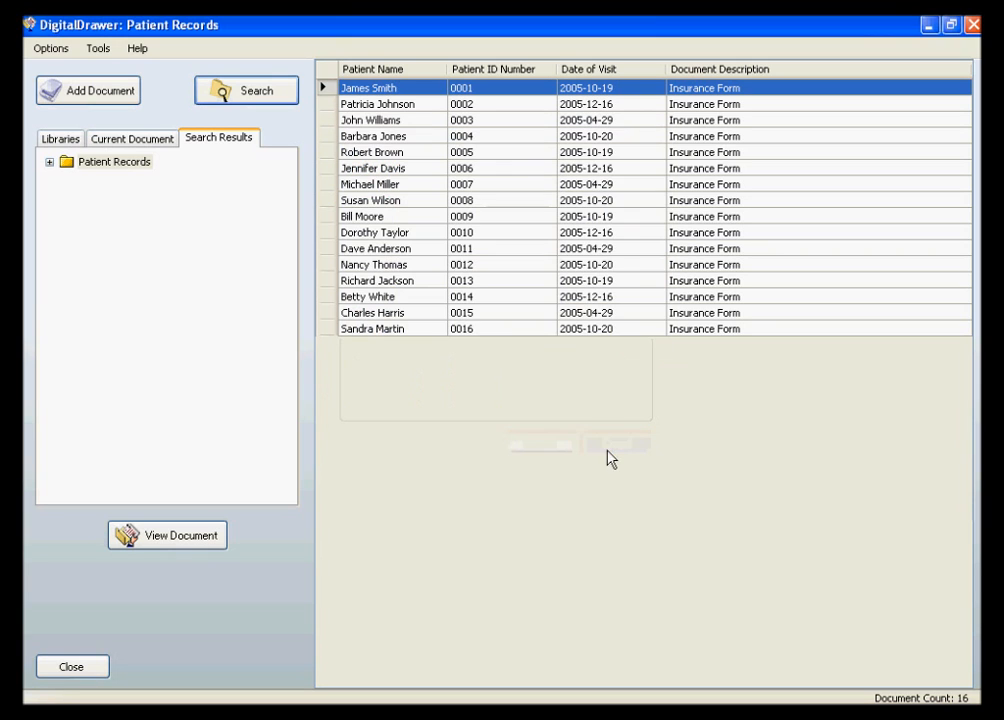
Open the seventh Insurance Form in the search results and maximize the document viewer
{"action": "left_click", "coordinate": [418, 184]}
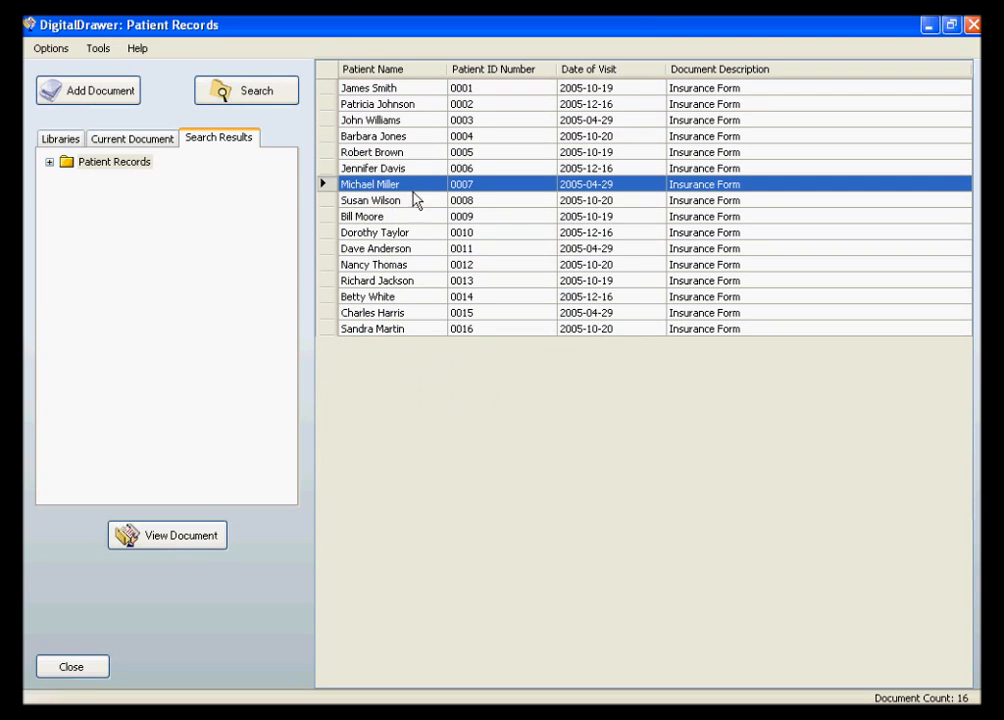
{"action": "double_click", "coordinate": [418, 186]}
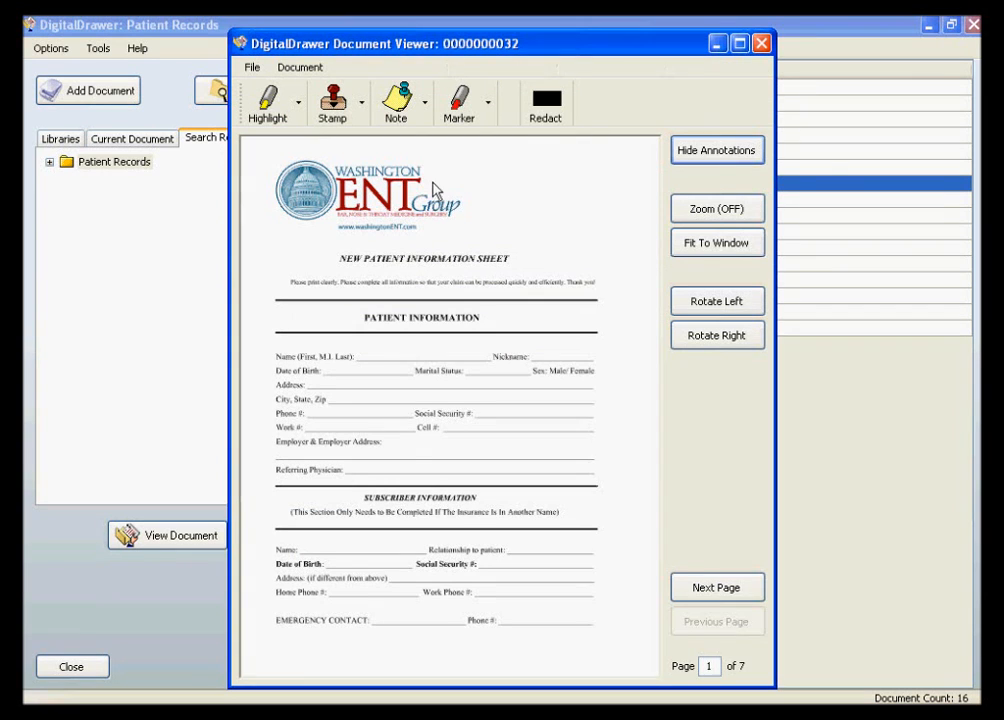
{"action": "left_click", "coordinate": [740, 45]}
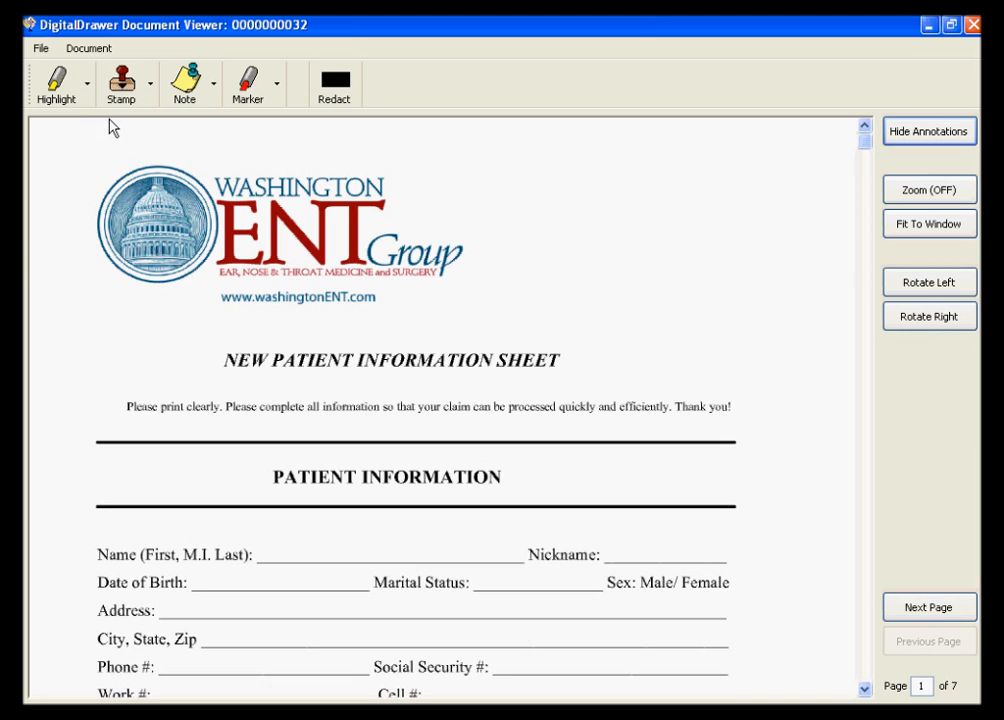
Highlight the "NEW PATIENT INFORMATION SHEET" title on page 1 in yellow
{"action": "left_click", "coordinate": [64, 96]}
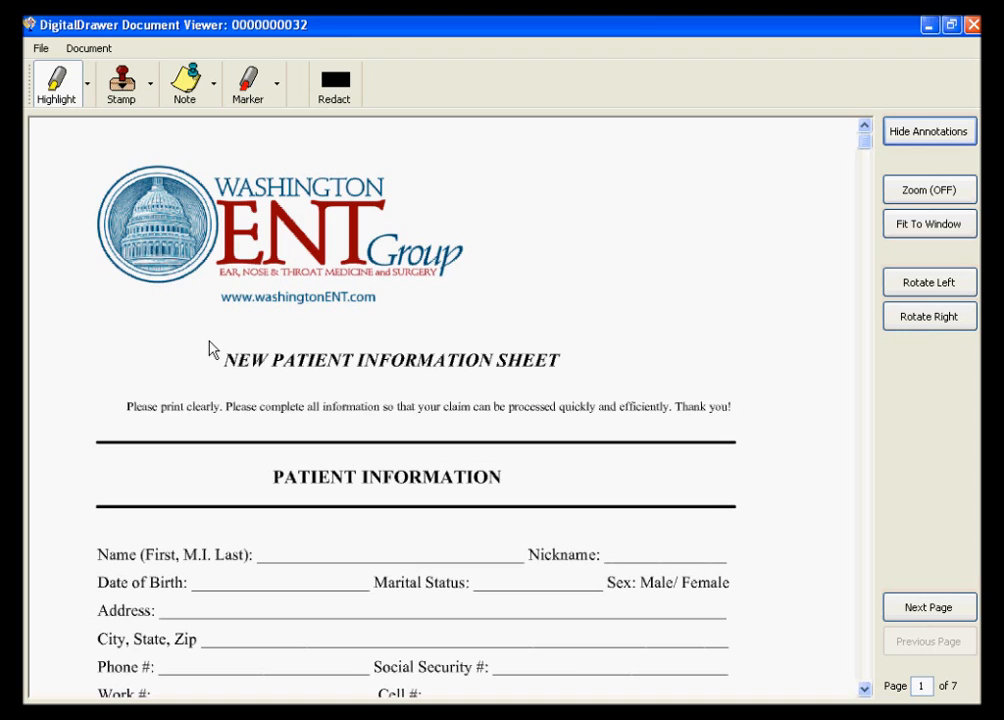
{"action": "mouse_move", "coordinate": [211, 344]}
{"action": "left_mouse_down"}
{"action": "mouse_move", "coordinate": [334, 370]}
{"action": "mouse_move", "coordinate": [571, 379]}
{"action": "left_mouse_up"}
{"action": "left_click", "coordinate": [159, 336]}
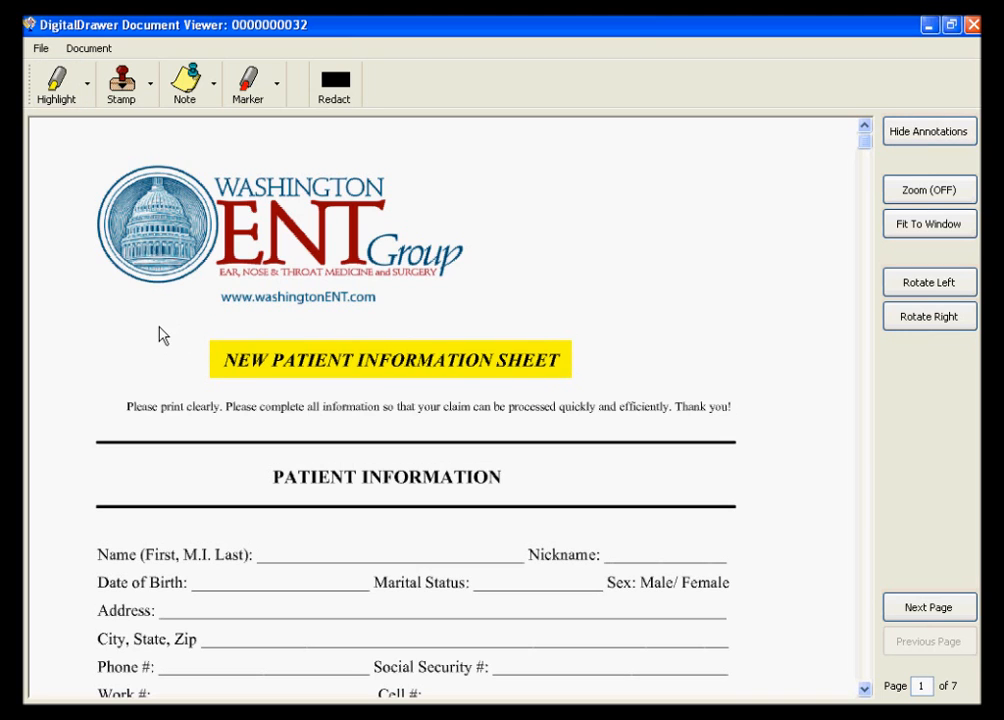
Place a Confidential stamp on page 1, above and to the right of the highlighted title
{"action": "left_click", "coordinate": [121, 84]}
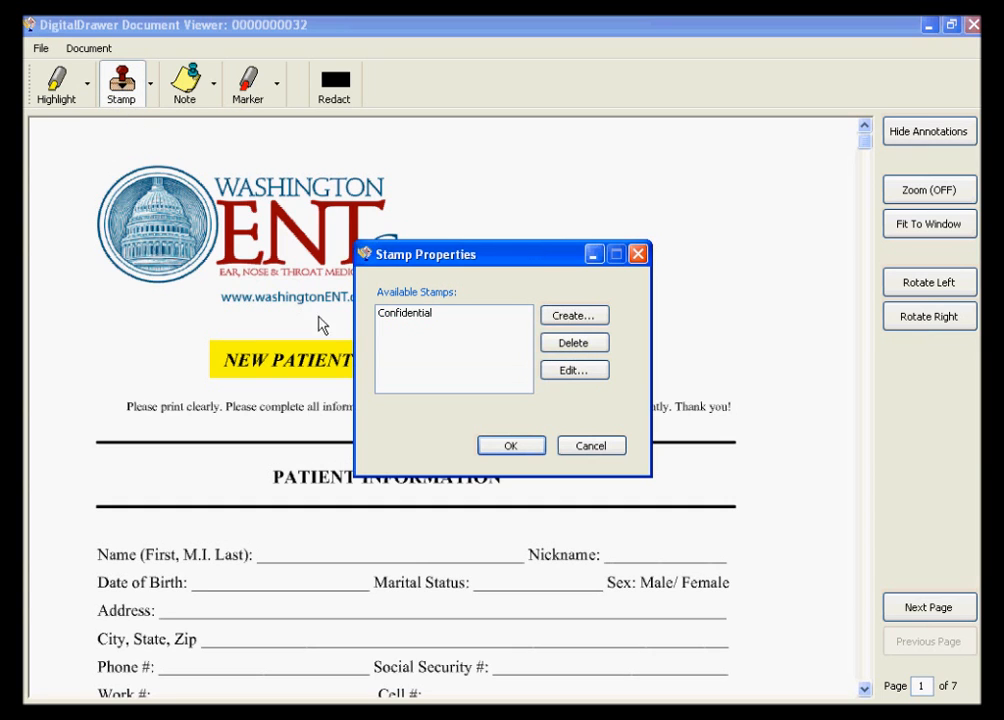
{"action": "left_click", "coordinate": [409, 318]}
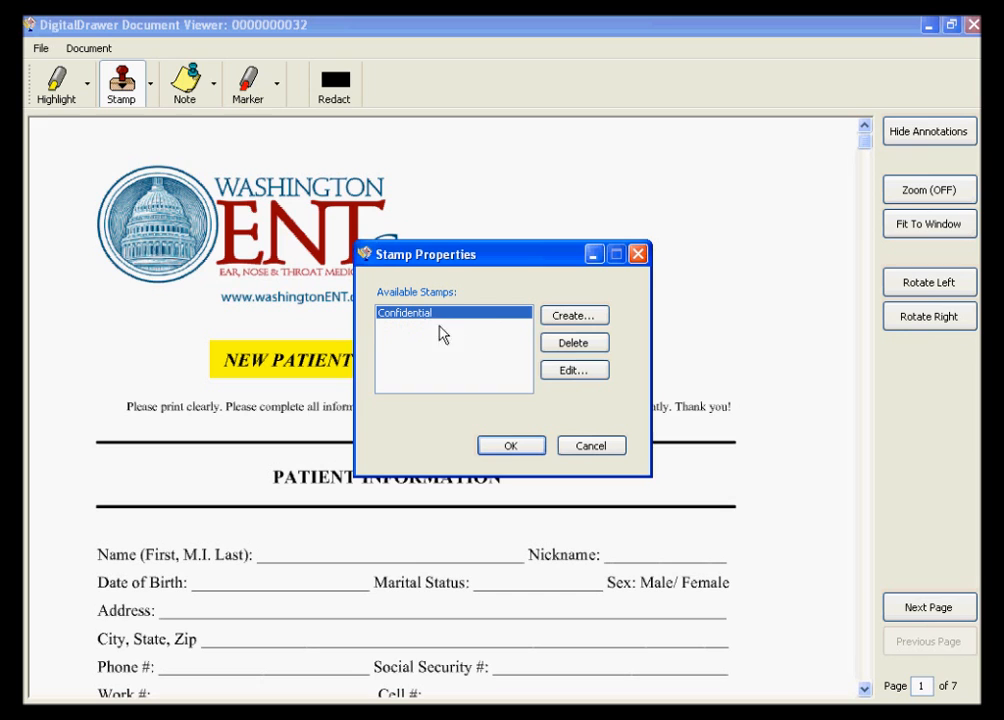
{"action": "left_click", "coordinate": [511, 446]}
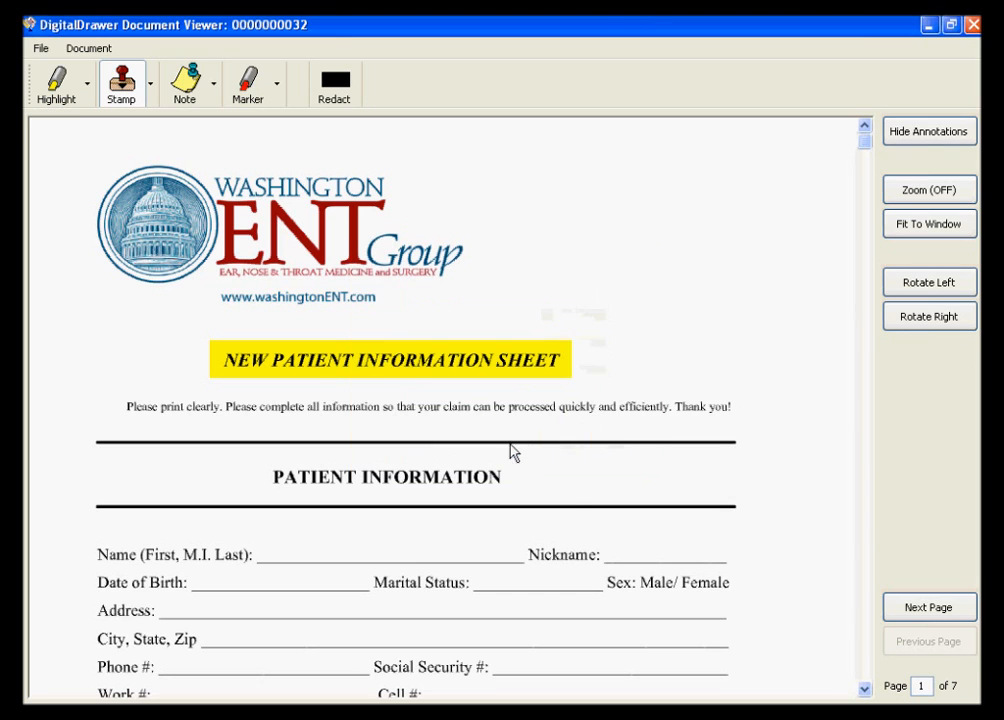
{"action": "left_click", "coordinate": [632, 293]}
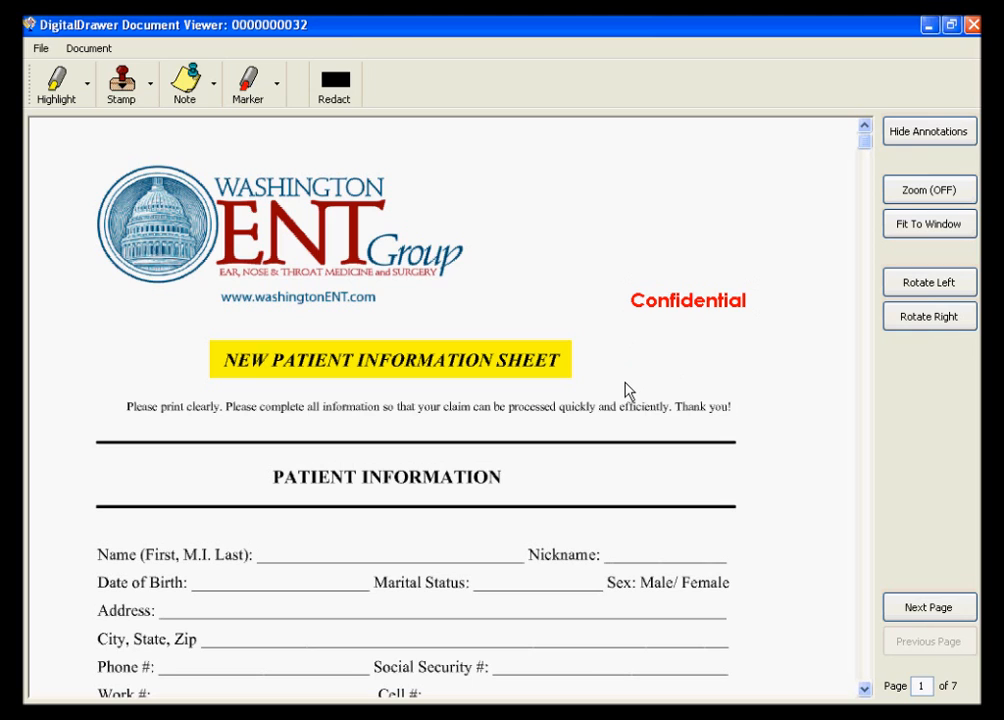
Add the note "Monitor this patient closely" beside the logo on page 1 and shrink it to fit its text
{"action": "left_click", "coordinate": [180, 88]}
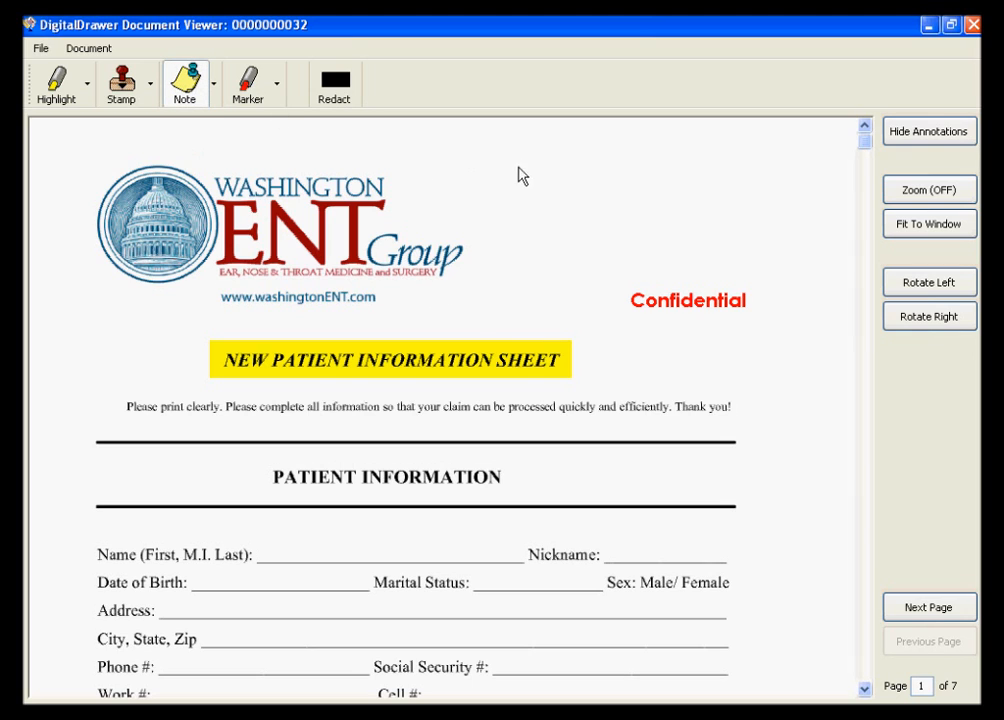
{"action": "mouse_move", "coordinate": [490, 137]}
{"action": "left_mouse_down"}
{"action": "mouse_move", "coordinate": [614, 192]}
{"action": "mouse_move", "coordinate": [777, 227]}
{"action": "left_mouse_up"}
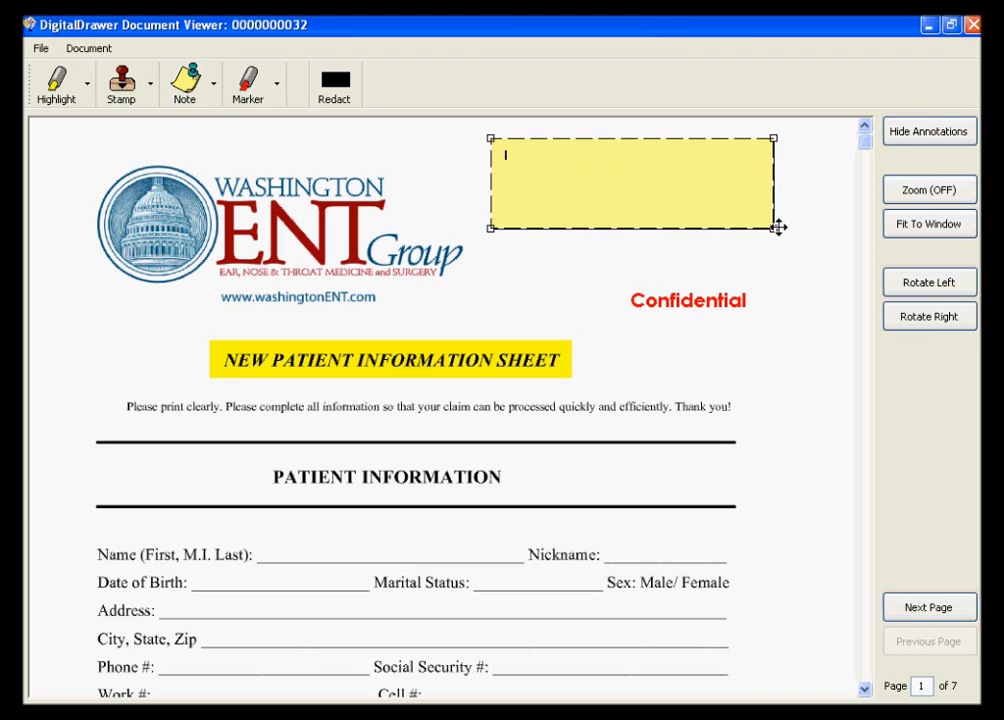
{"action": "type", "text": "Monitor this patient closely"}
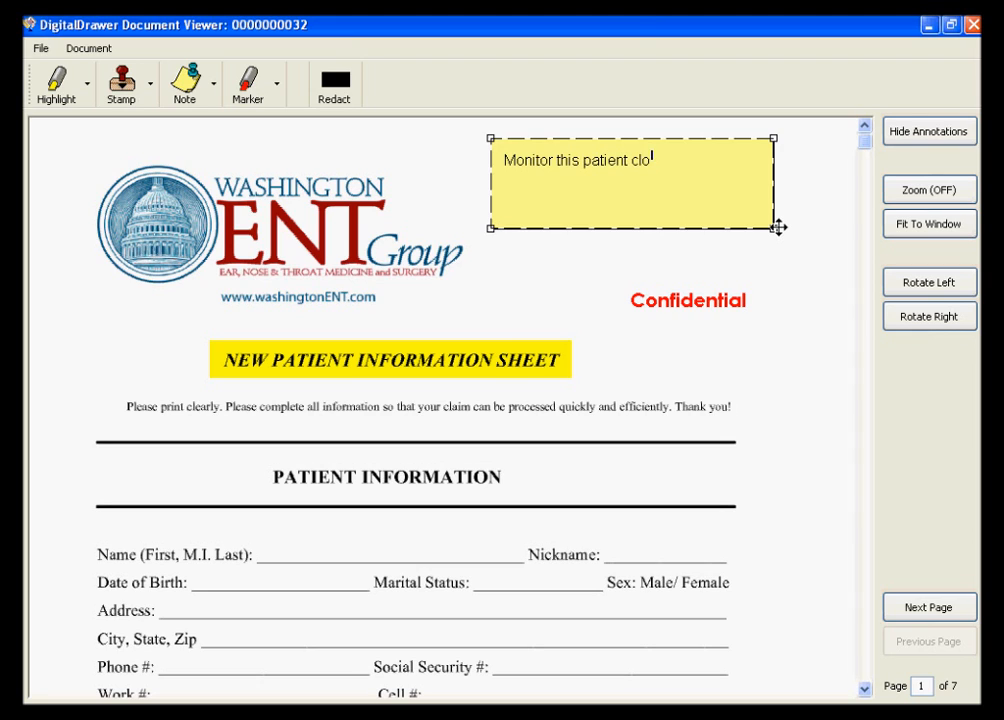
{"action": "left_click", "coordinate": [657, 264]}
{"action": "left_click", "coordinate": [742, 217]}
{"action": "left_click_drag", "start_coordinate": [772, 227], "coordinate": [716, 192]}
{"action": "left_click", "coordinate": [623, 226]}
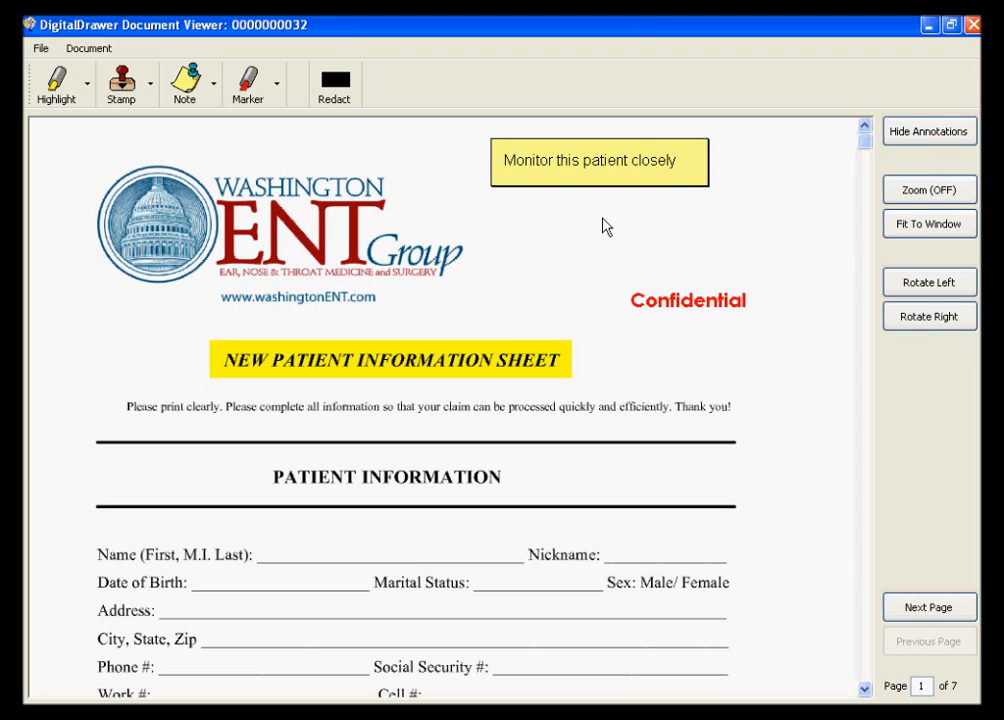
Redact the patient name line under PATIENT INFORMATION, from its label to the end of the blank
{"action": "left_click", "coordinate": [260, 100]}
{"action": "left_click", "coordinate": [350, 100]}
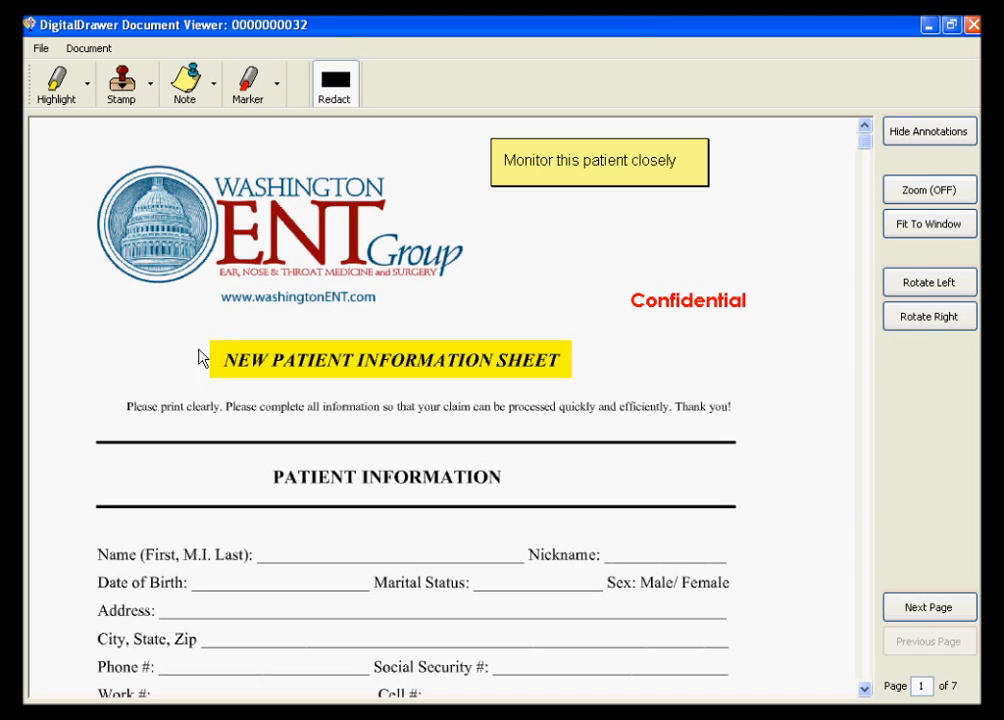
{"action": "left_click_drag", "start_coordinate": [92, 547], "coordinate": [526, 562]}
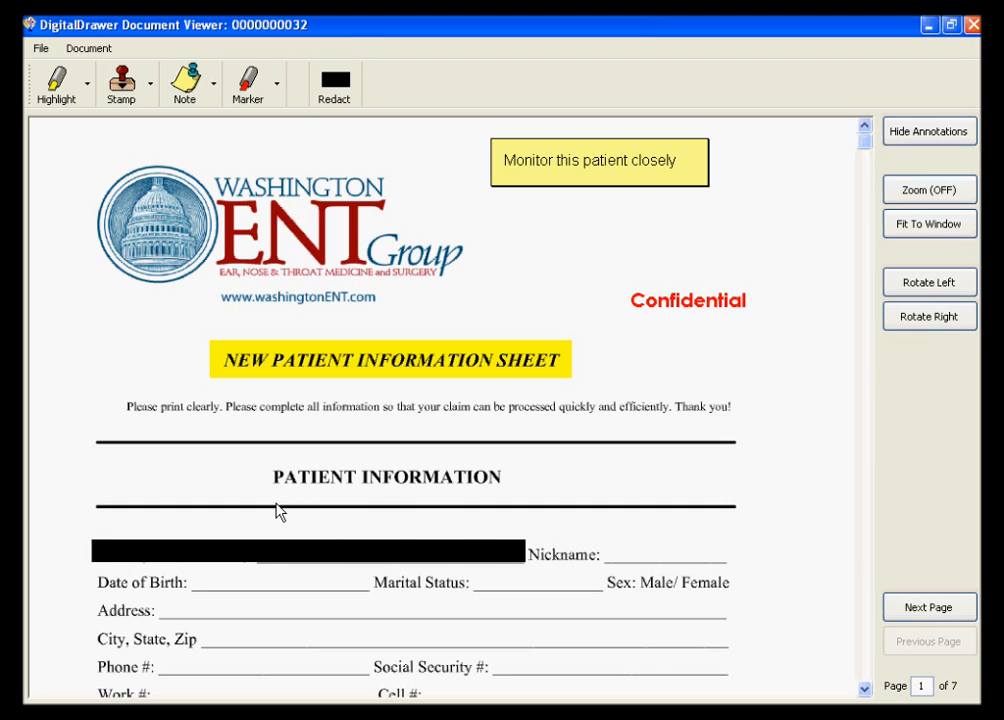
View the annotation and redaction choices for printing the document, and cancel without printing
{"action": "left_click", "coordinate": [42, 49]}
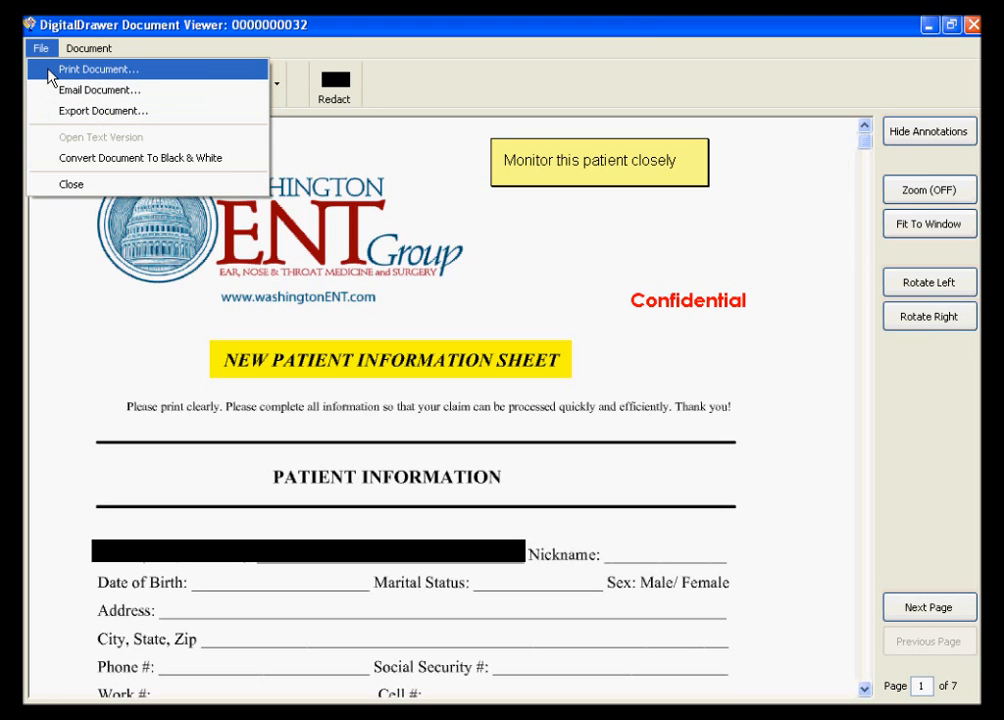
{"action": "left_click", "coordinate": [52, 70]}
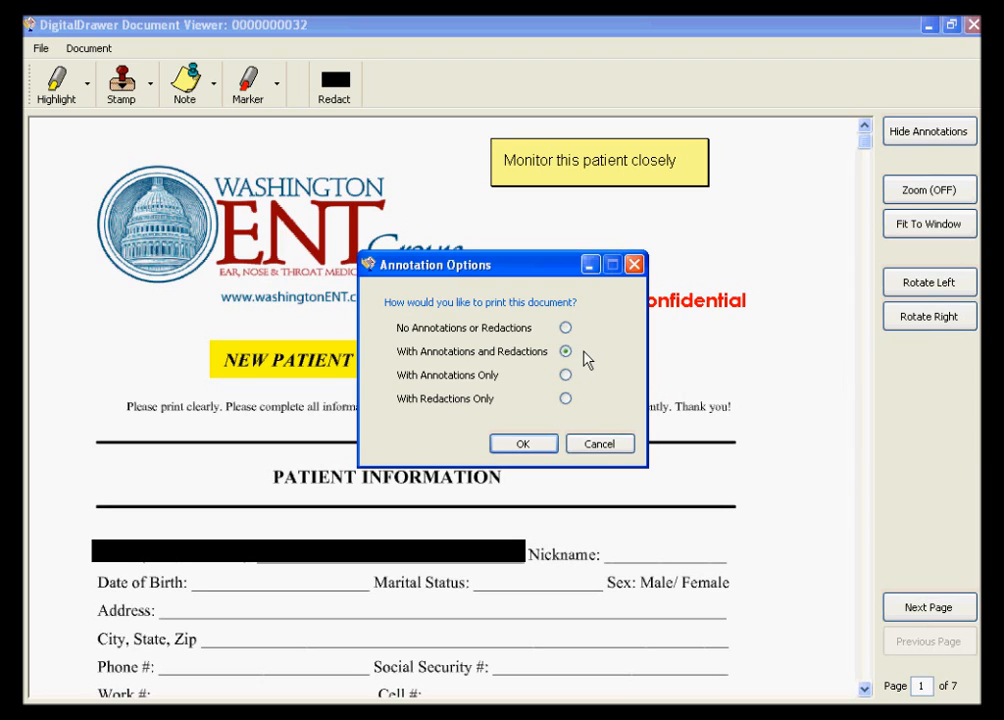
{"action": "left_click", "coordinate": [567, 377]}
{"action": "left_click", "coordinate": [566, 399]}
{"action": "left_click", "coordinate": [599, 443]}
{"action": "left_click", "coordinate": [85, 48]}
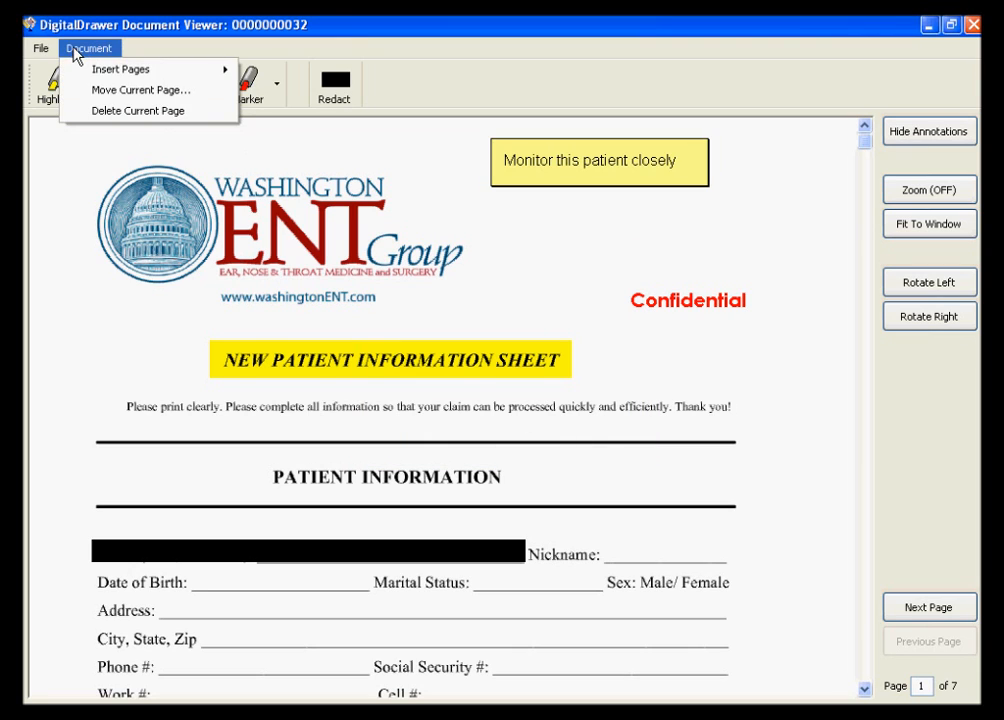
{"action": "mouse_move", "coordinate": [76, 72]}
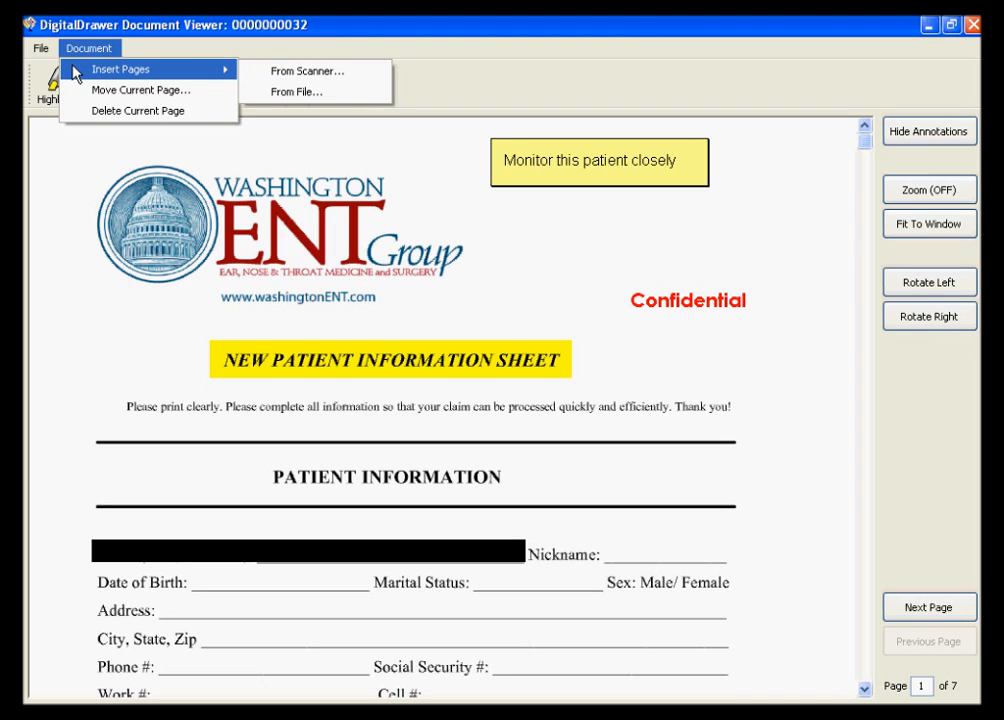
{"action": "left_click", "coordinate": [57, 175]}
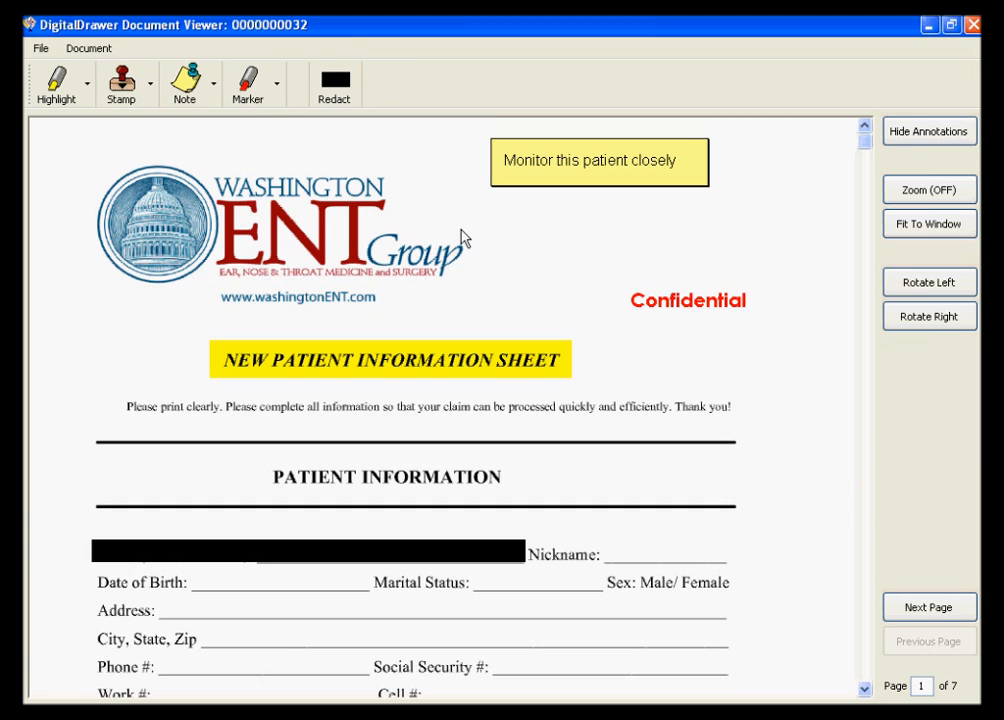
Close the document viewer and turn on Edit Mode for the Patient Records library
{"action": "left_click", "coordinate": [973, 28]}
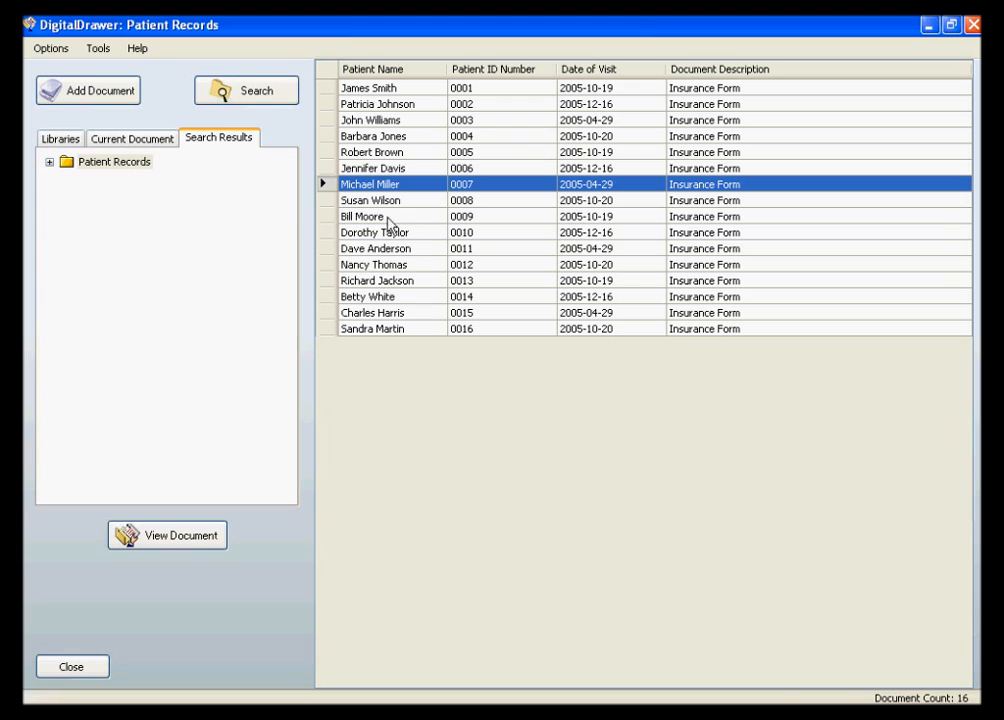
{"action": "left_click", "coordinate": [97, 49]}
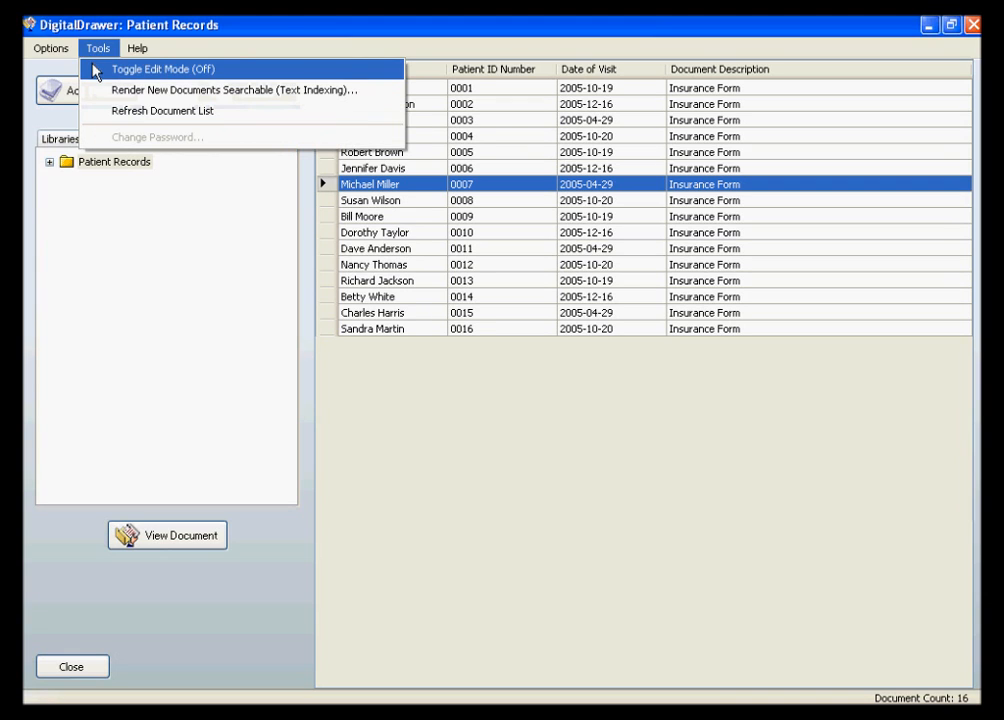
{"action": "left_click", "coordinate": [96, 70]}
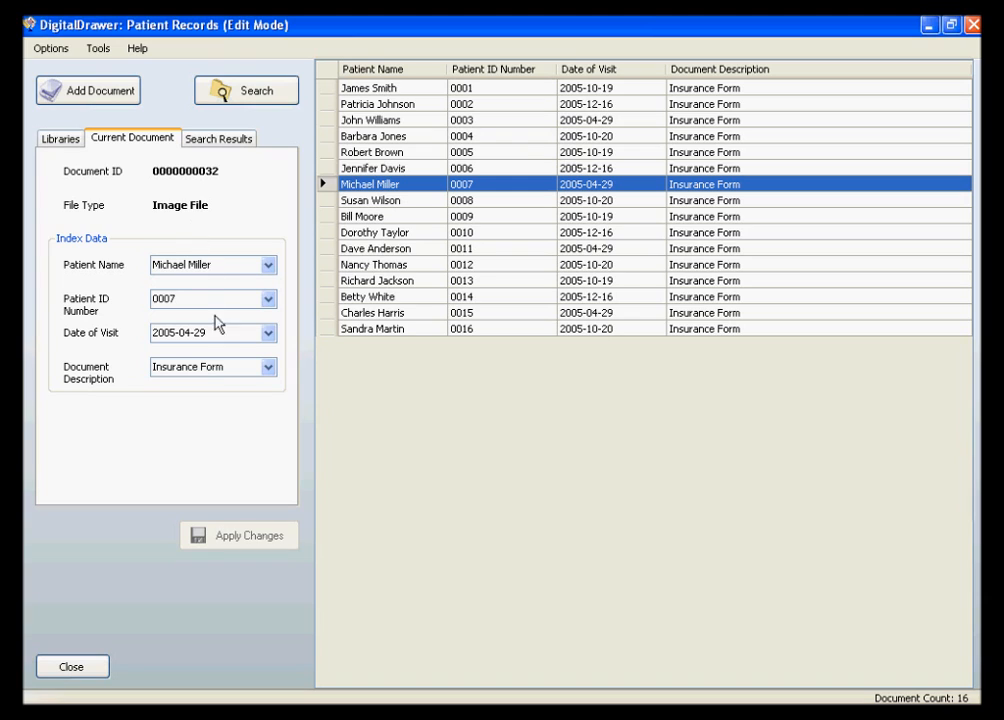
Set the selected document's Document Description to HIPAA Authorization, apply the change, and turn off Edit Mode
{"action": "left_click", "coordinate": [268, 367]}
{"action": "left_click", "coordinate": [239, 408]}
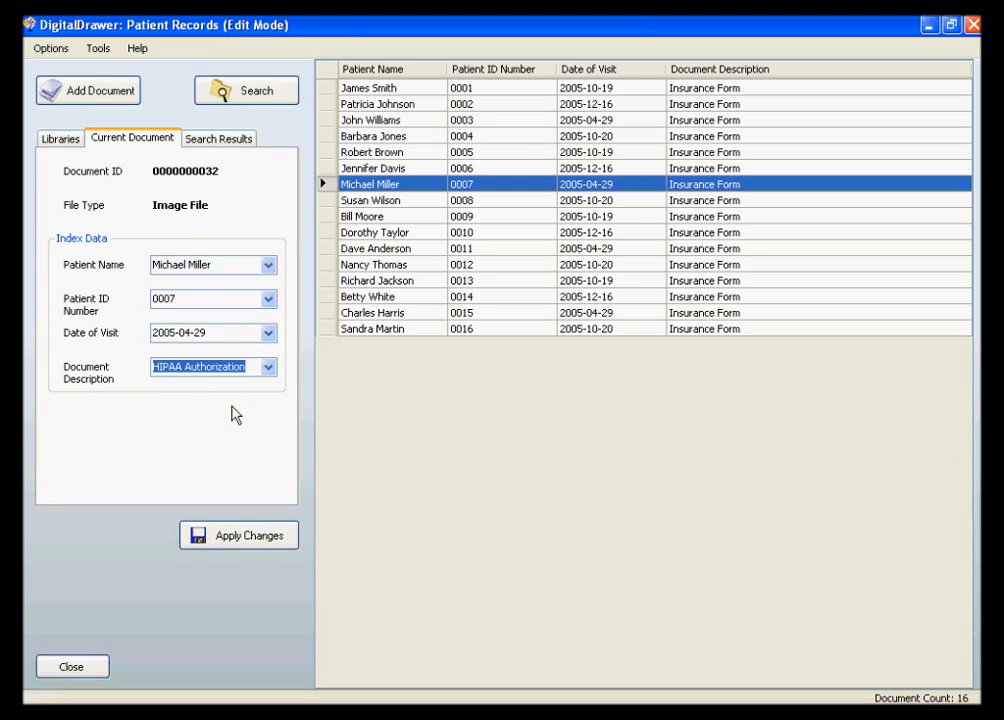
{"action": "left_click", "coordinate": [242, 527]}
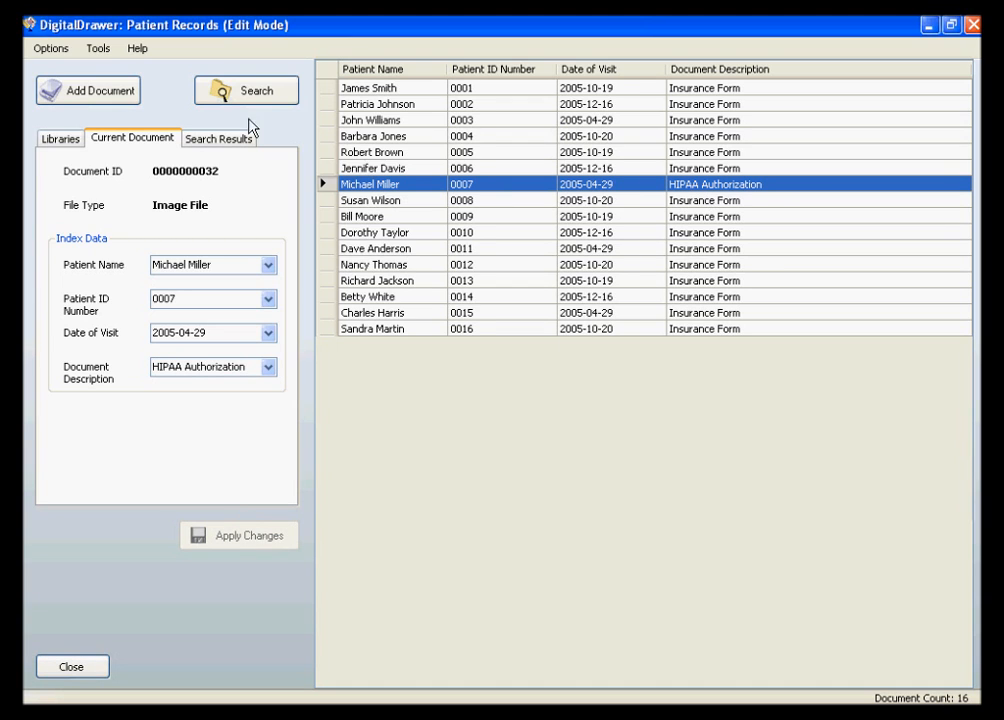
{"action": "left_click", "coordinate": [100, 50]}
{"action": "left_click", "coordinate": [103, 66]}
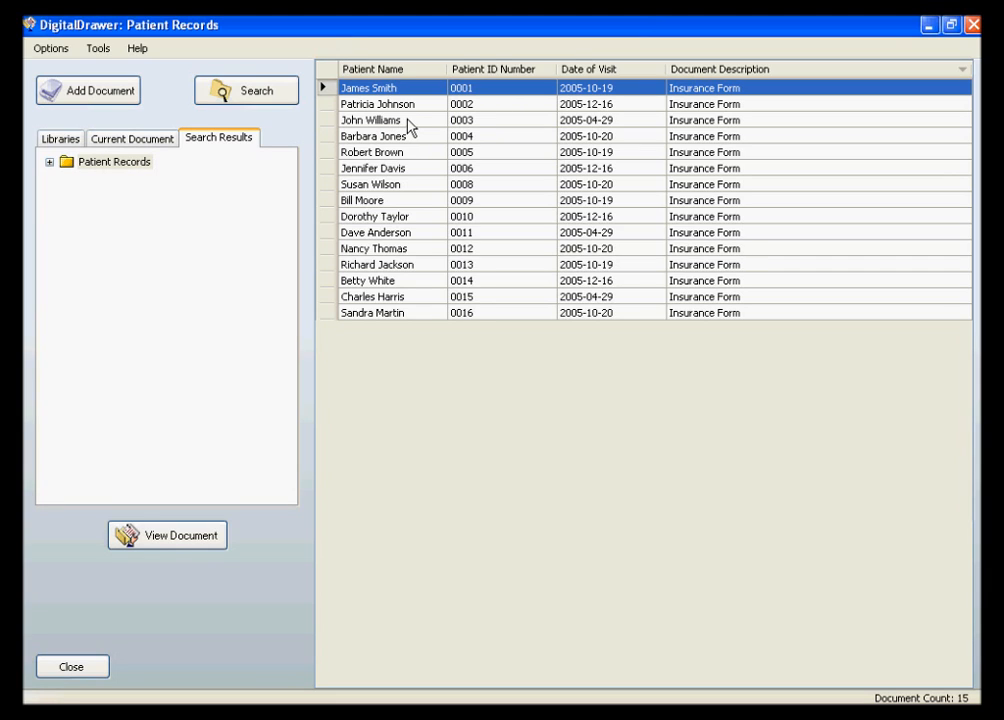
Add the third and fourth Insurance Forms to the selection and view the actions available for the selected documents
{"action": "left_click", "coordinate": [408, 122], "text": "ctrl"}
{"action": "left_click", "coordinate": [408, 137], "text": "ctrl"}
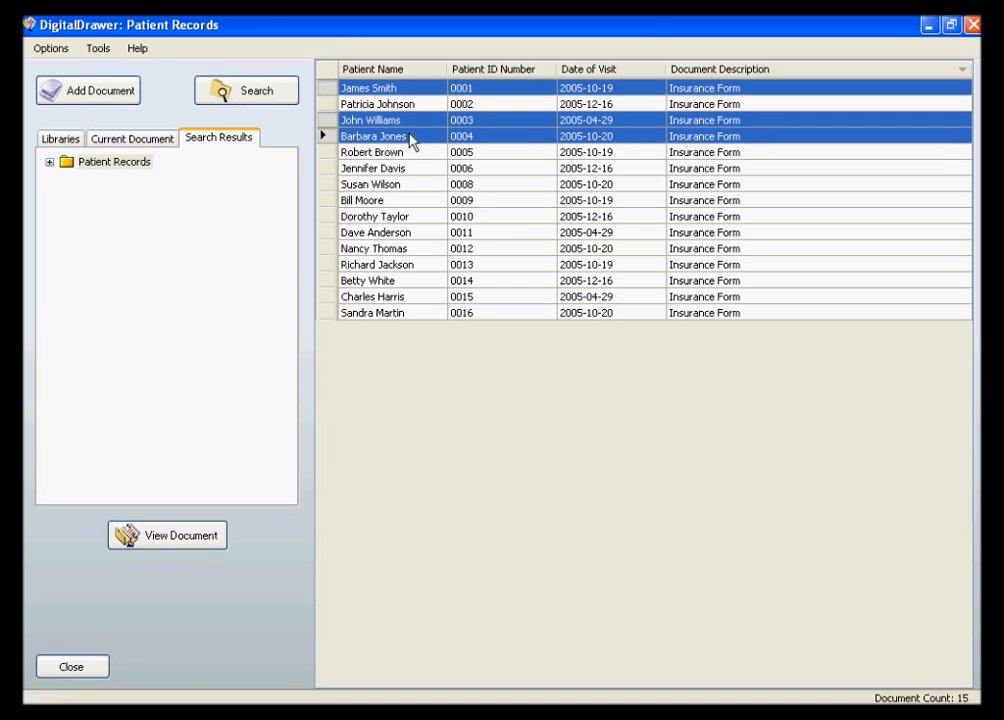
{"action": "right_click", "coordinate": [417, 142]}
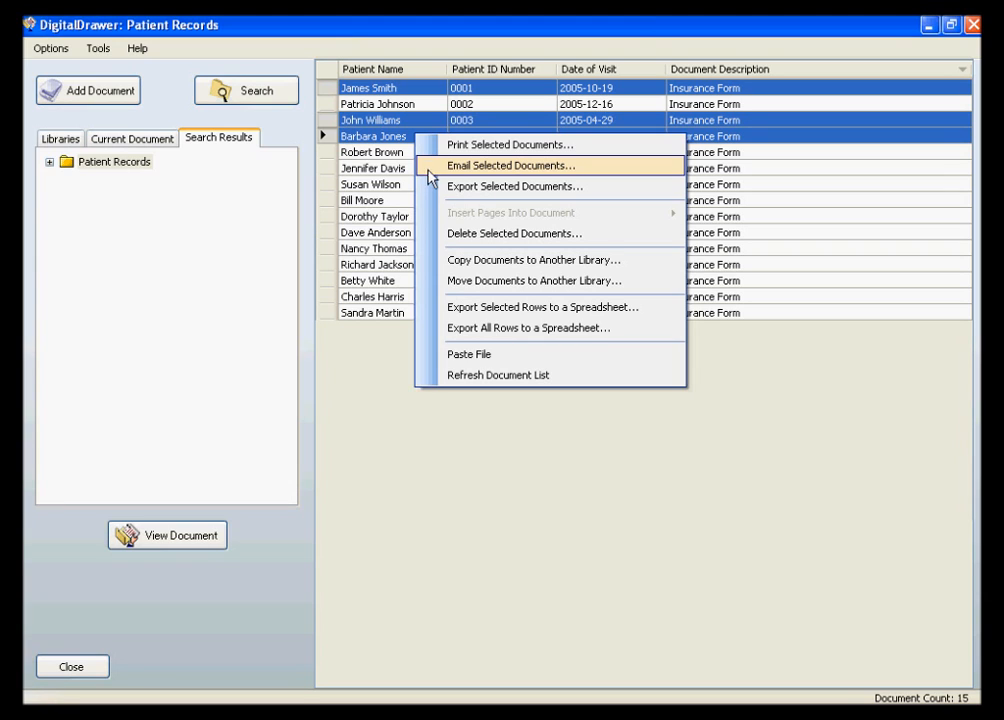
{"action": "left_click", "coordinate": [293, 135]}
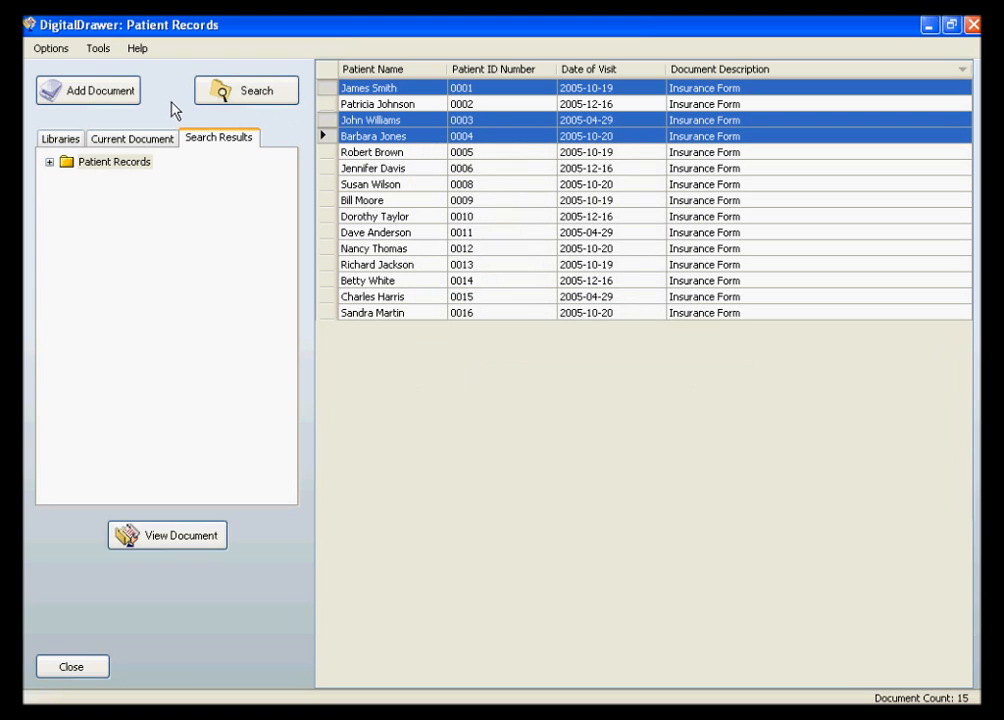
Open DigitalDrawer Help and maximize its window to view the topic on scanning a document
{"action": "left_click", "coordinate": [136, 52]}
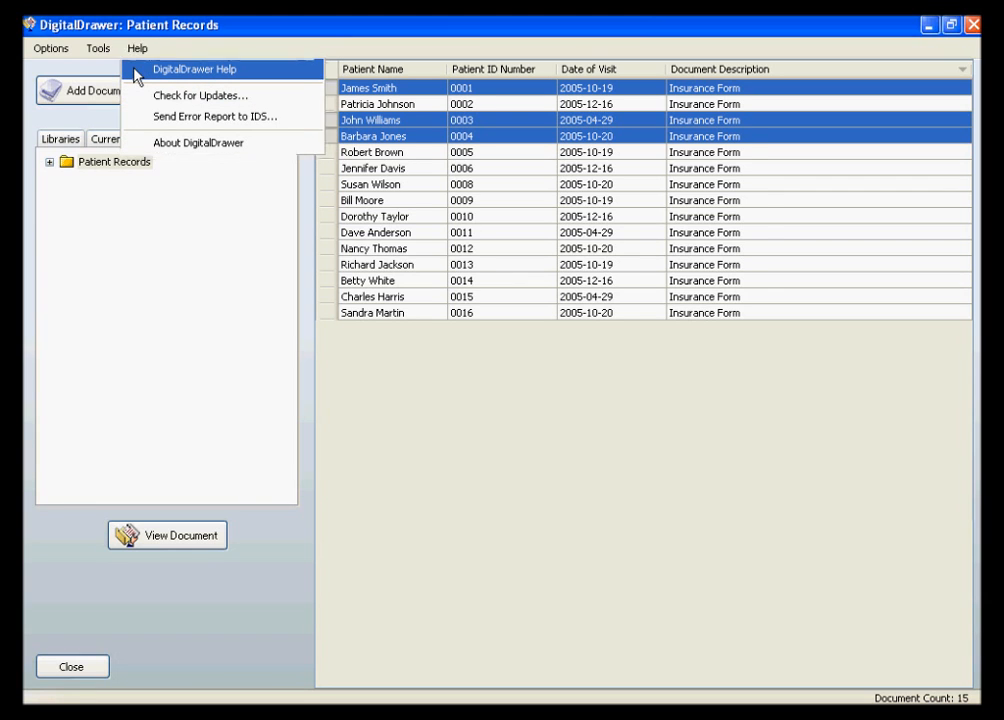
{"action": "left_click", "coordinate": [134, 72]}
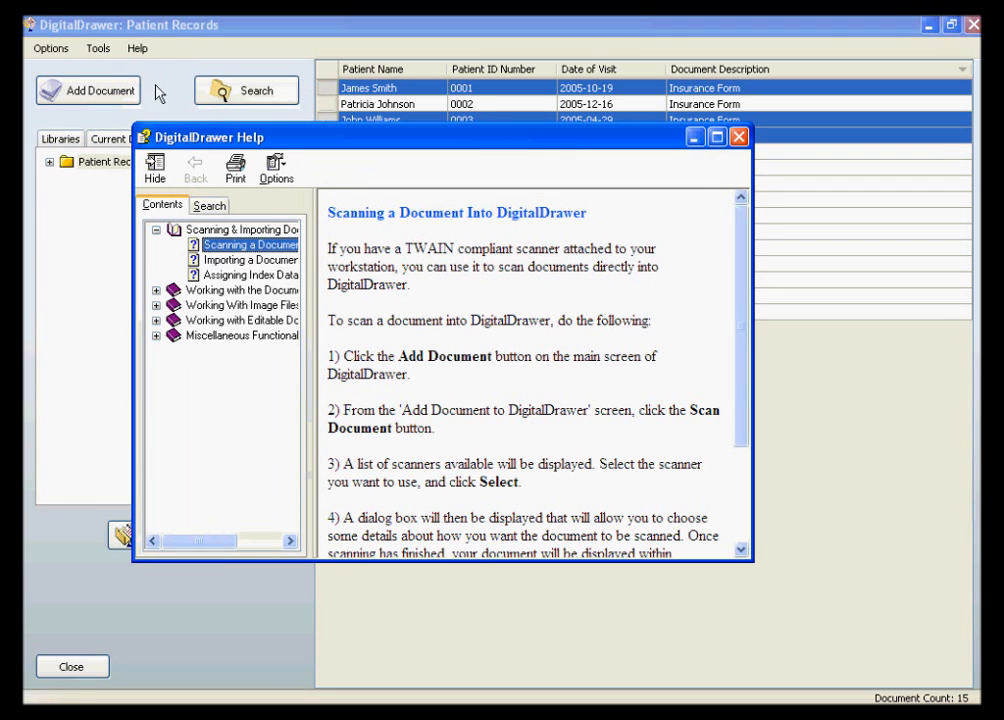
{"action": "left_click", "coordinate": [716, 139]}
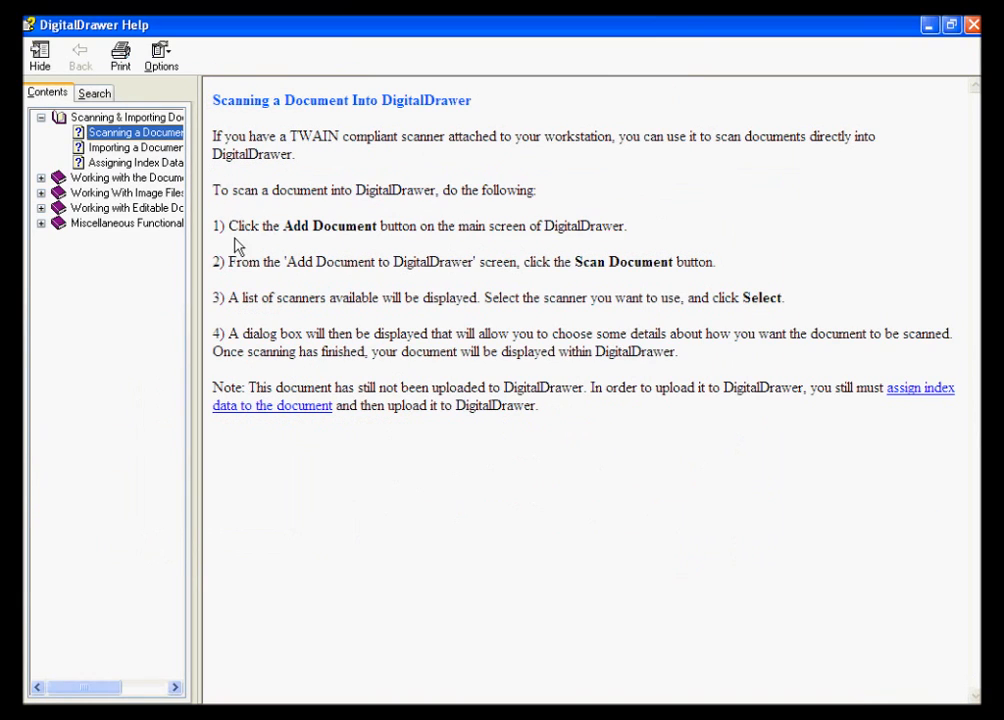